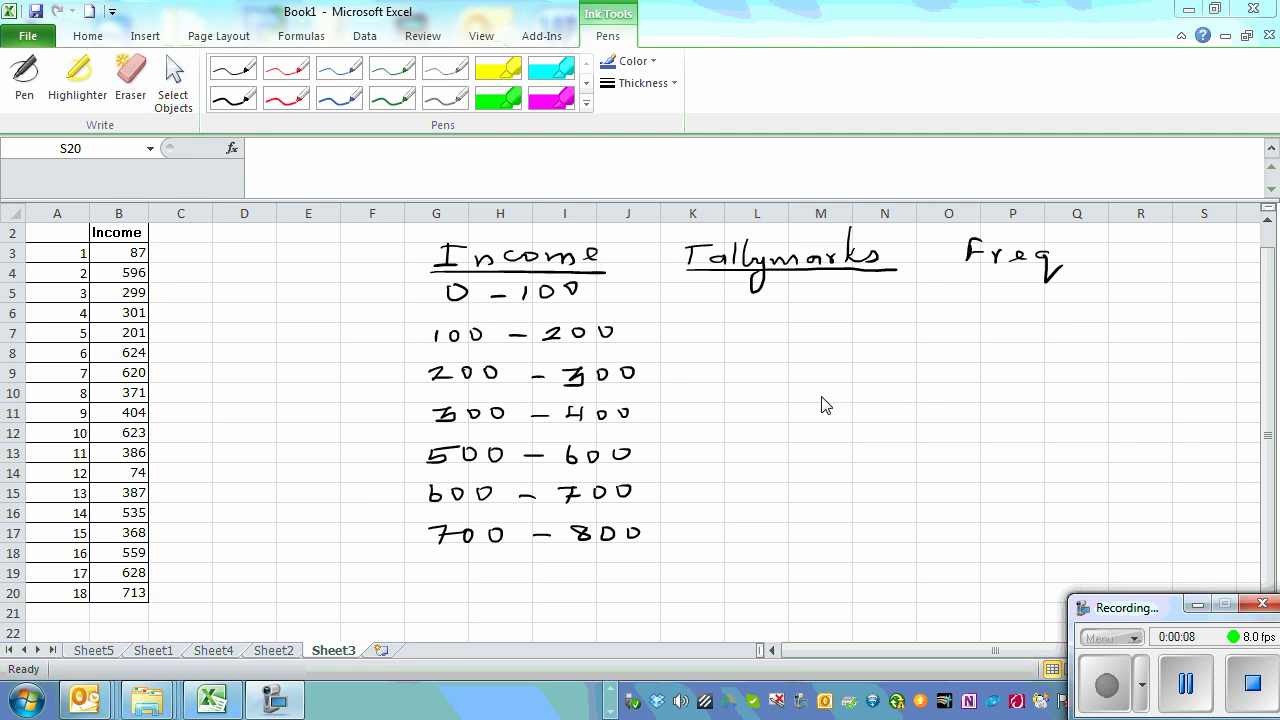
Underline the Freq heading in black ink.
drag(1168, 610, 1157, 606)
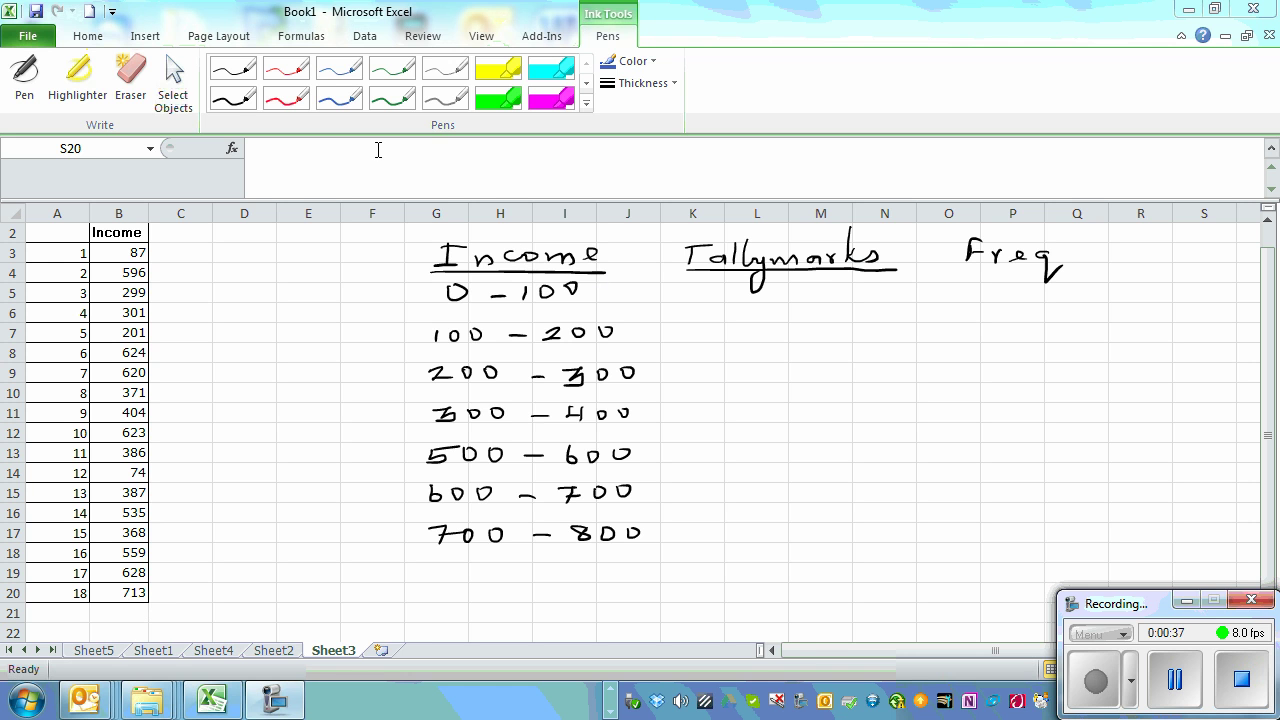
click(232, 99)
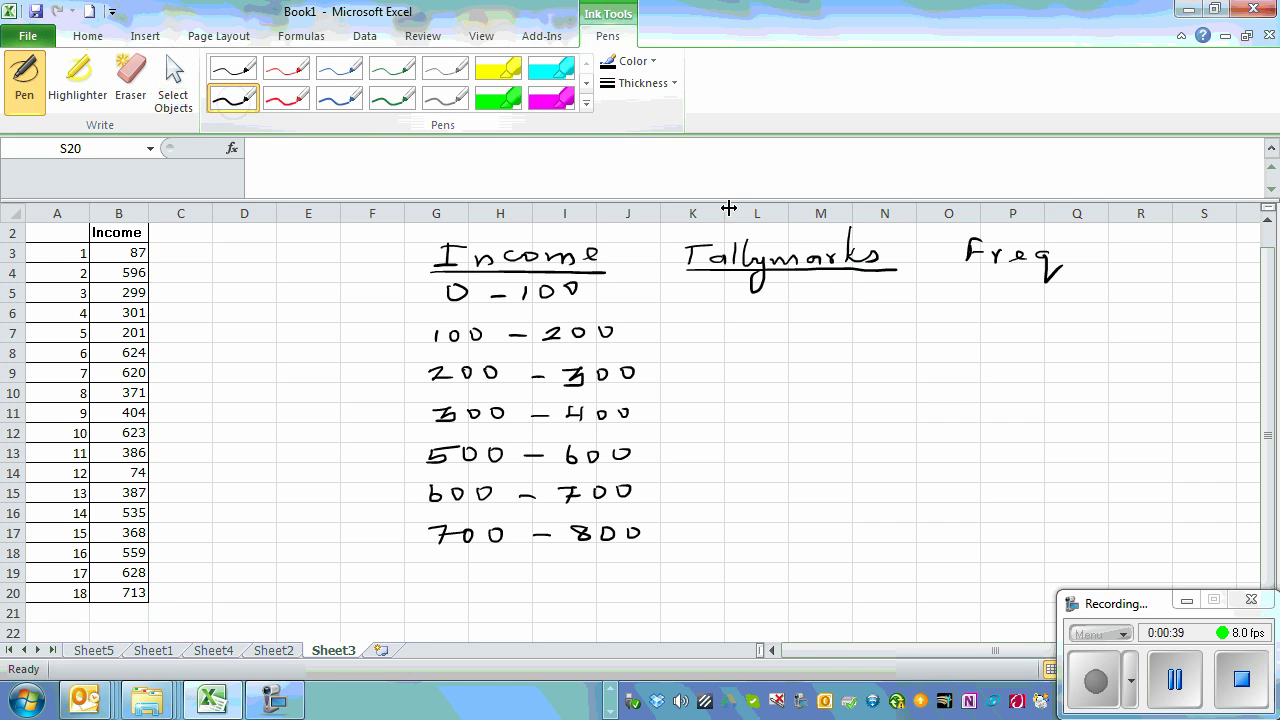
drag(977, 281, 1066, 281)
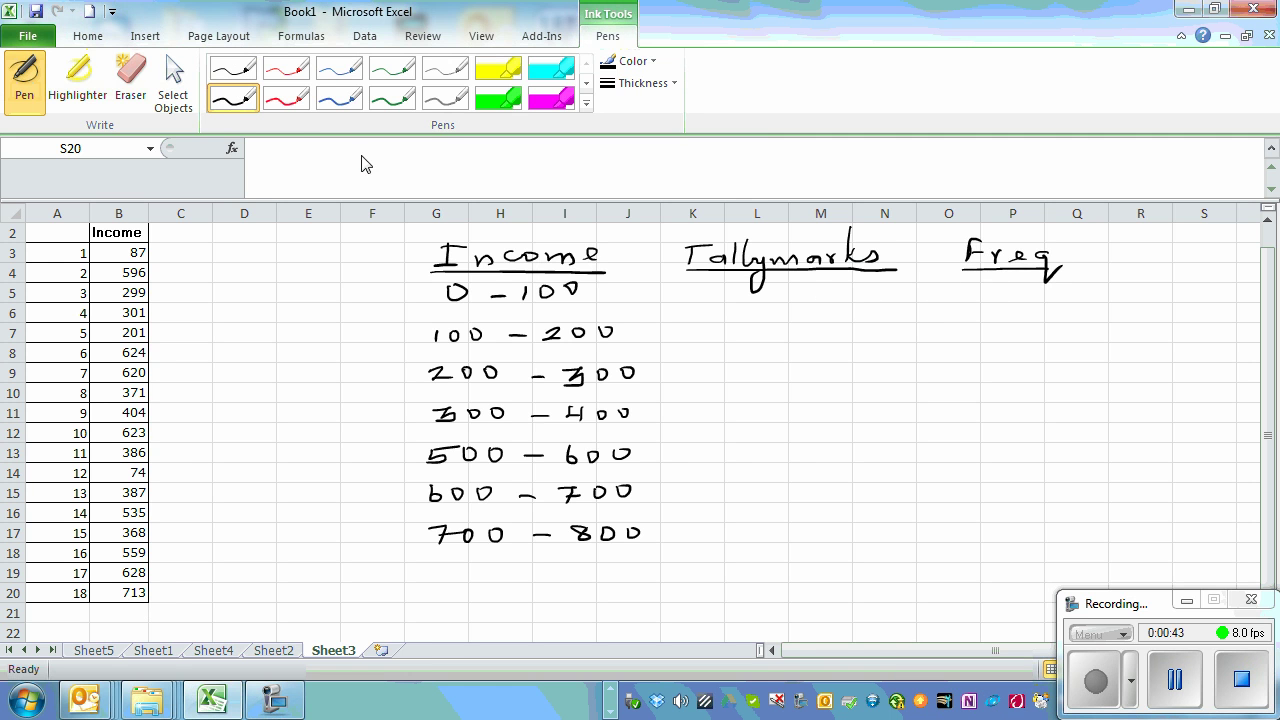
In blue ink, tally incomes 87, 596, 299, 301 and 201 into their ranges, crossing off 201.
click(339, 99)
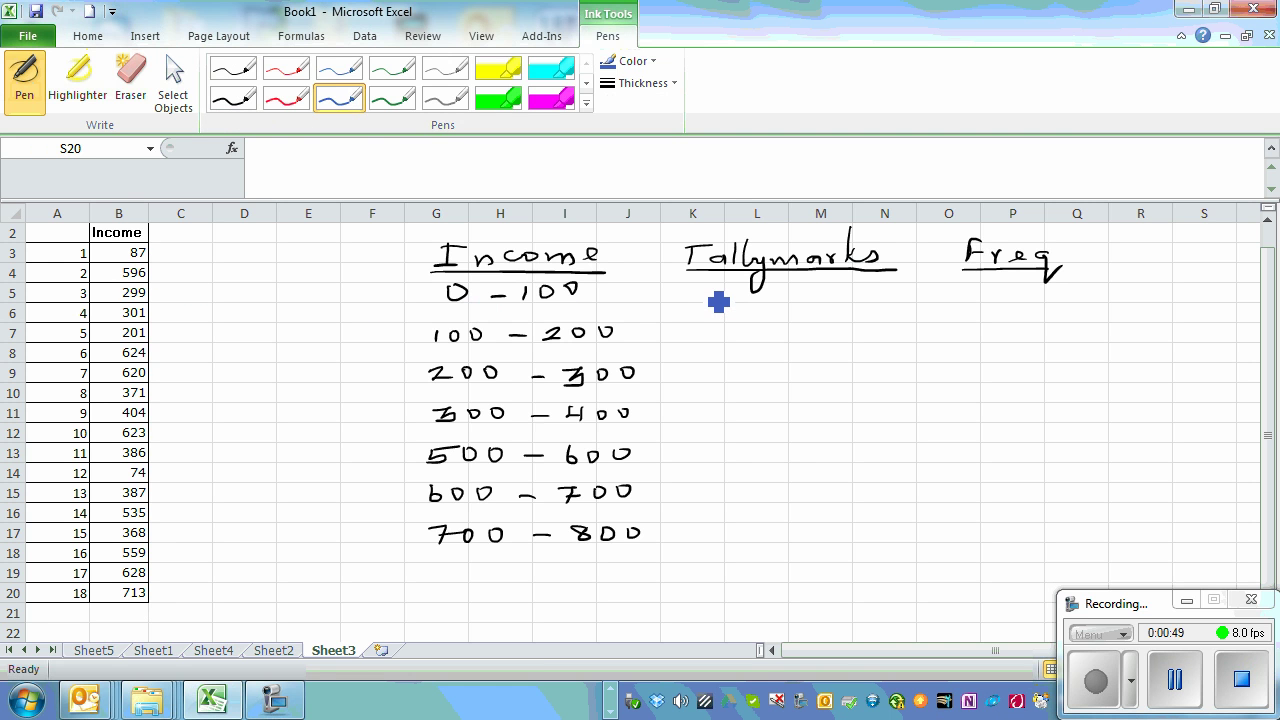
drag(697, 283, 697, 300)
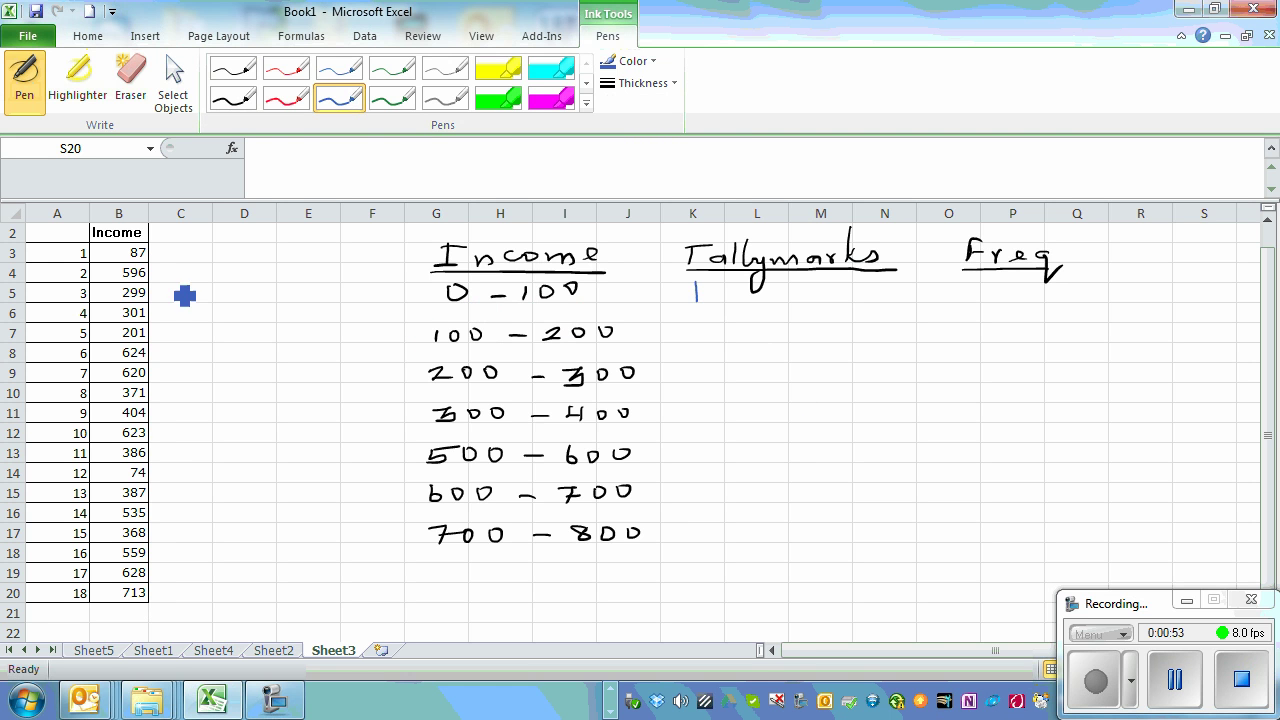
drag(696, 443, 696, 465)
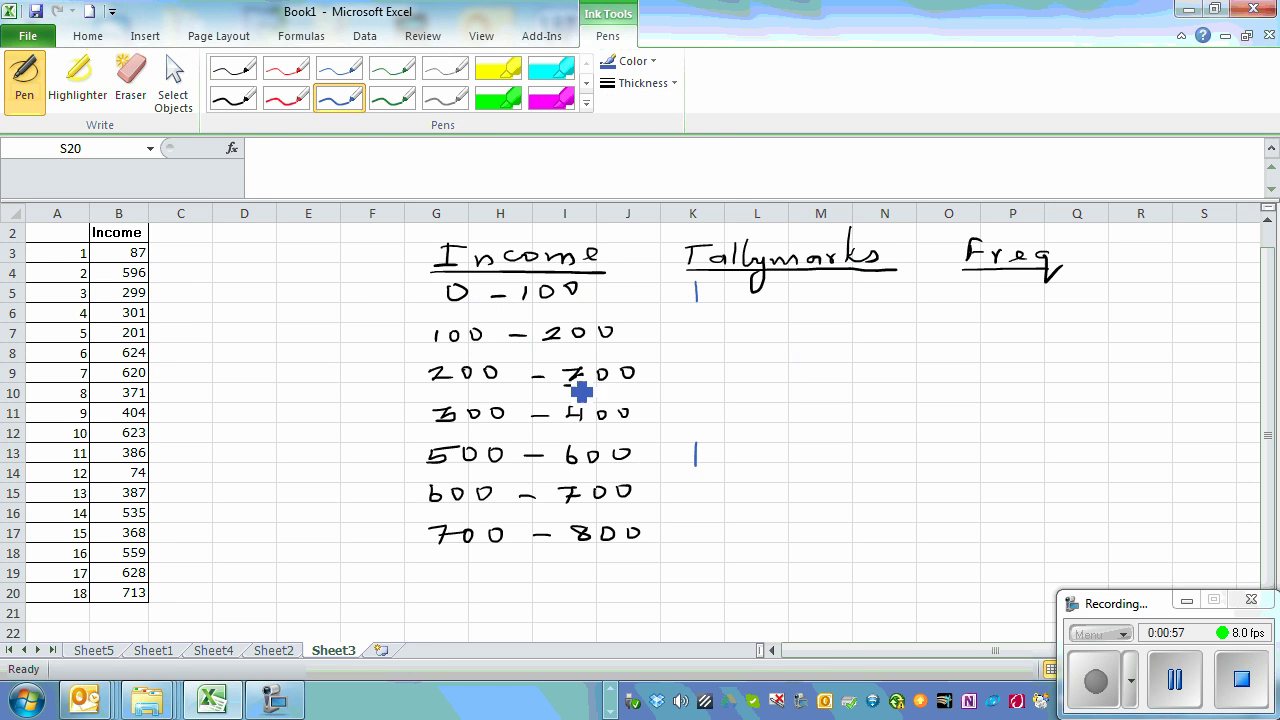
drag(695, 364, 695, 388)
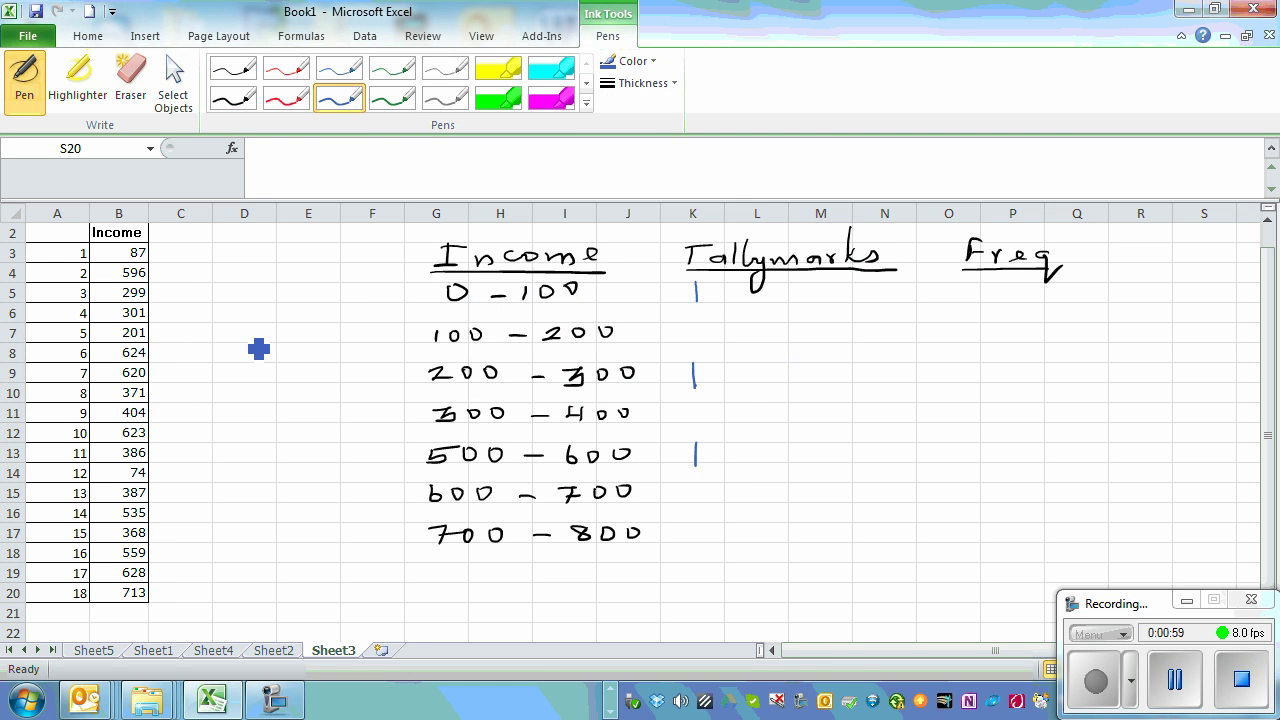
drag(689, 403, 689, 424)
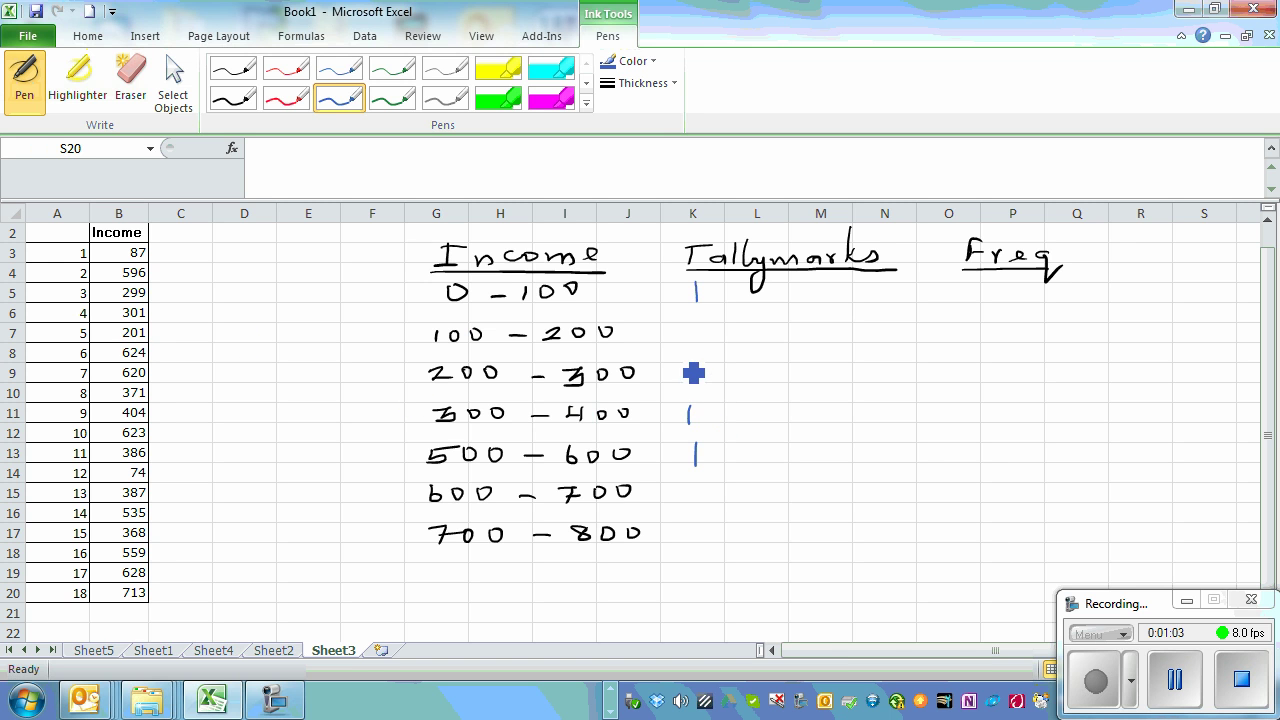
drag(711, 368, 711, 384)
drag(117, 337, 155, 348)
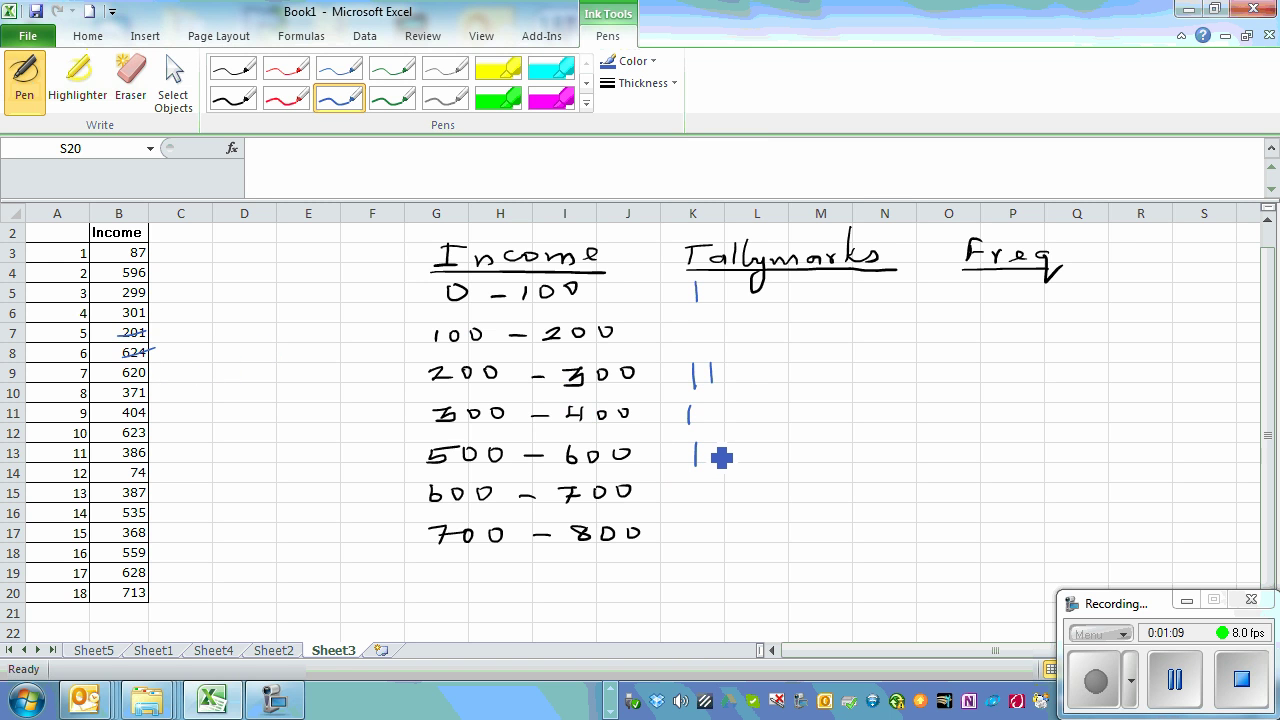
Tally 620, 371 and 404 into the 600–700 and 300–400 rows, crossing each off.
drag(685, 488, 685, 502)
drag(122, 373, 155, 369)
drag(691, 486, 691, 502)
drag(121, 396, 153, 389)
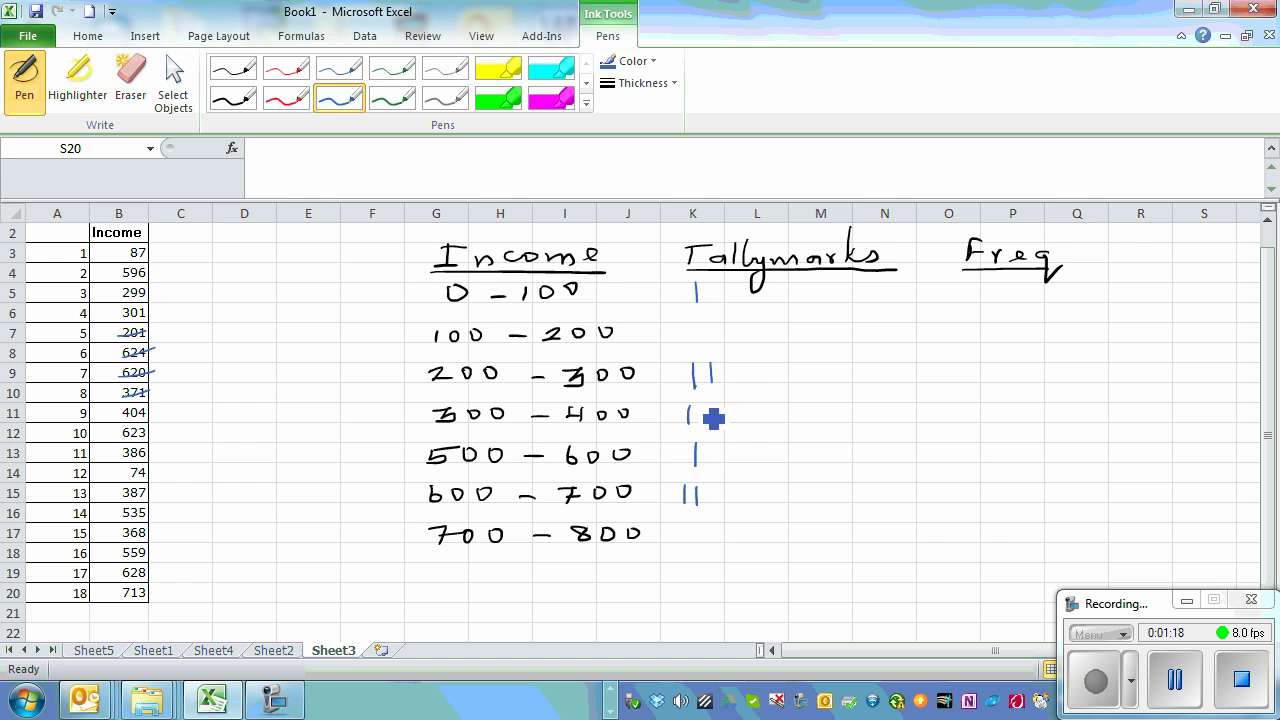
drag(698, 405, 697, 422)
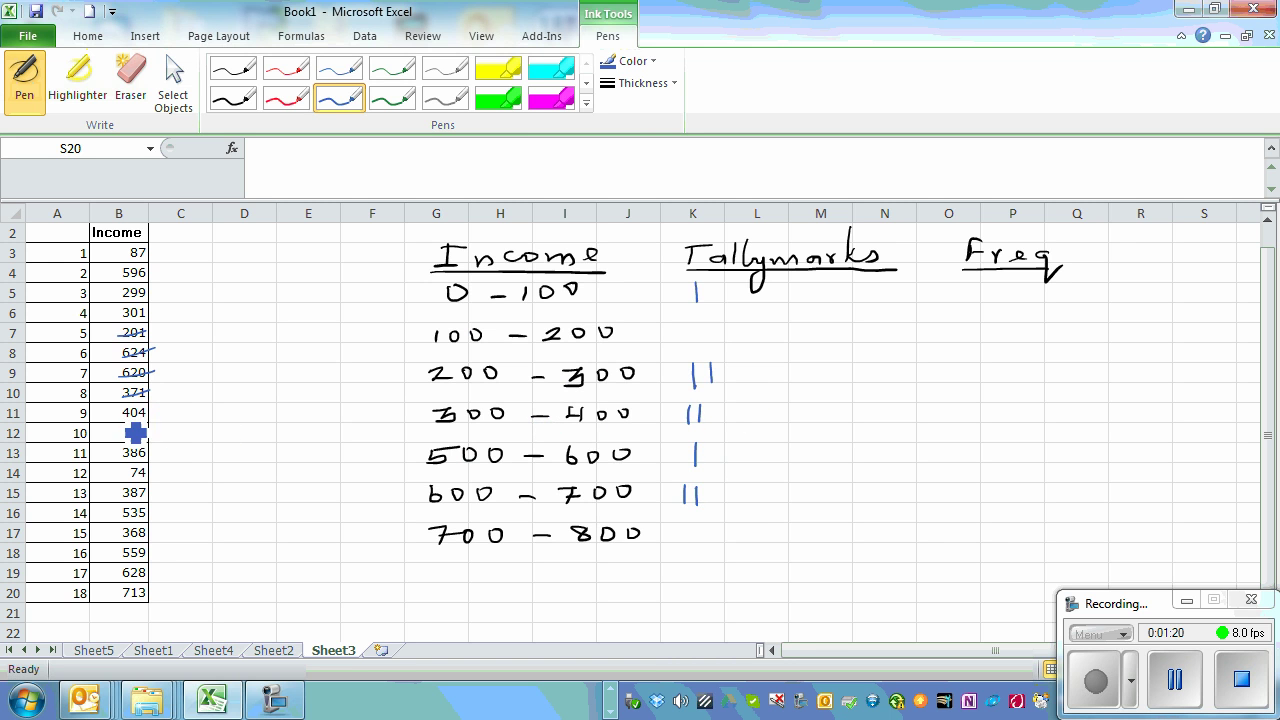
drag(118, 418, 156, 409)
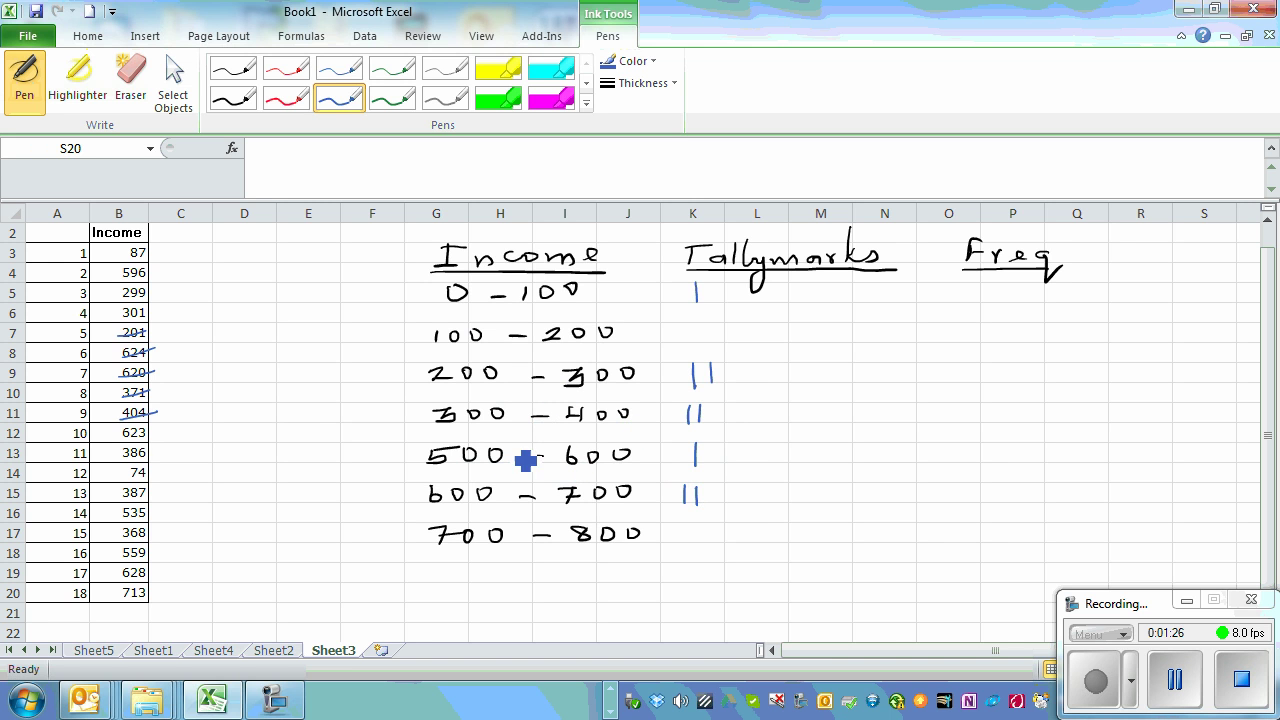
Write the missing 400–500 range label in black, then cross off 623 and tally it in blue.
click(236, 100)
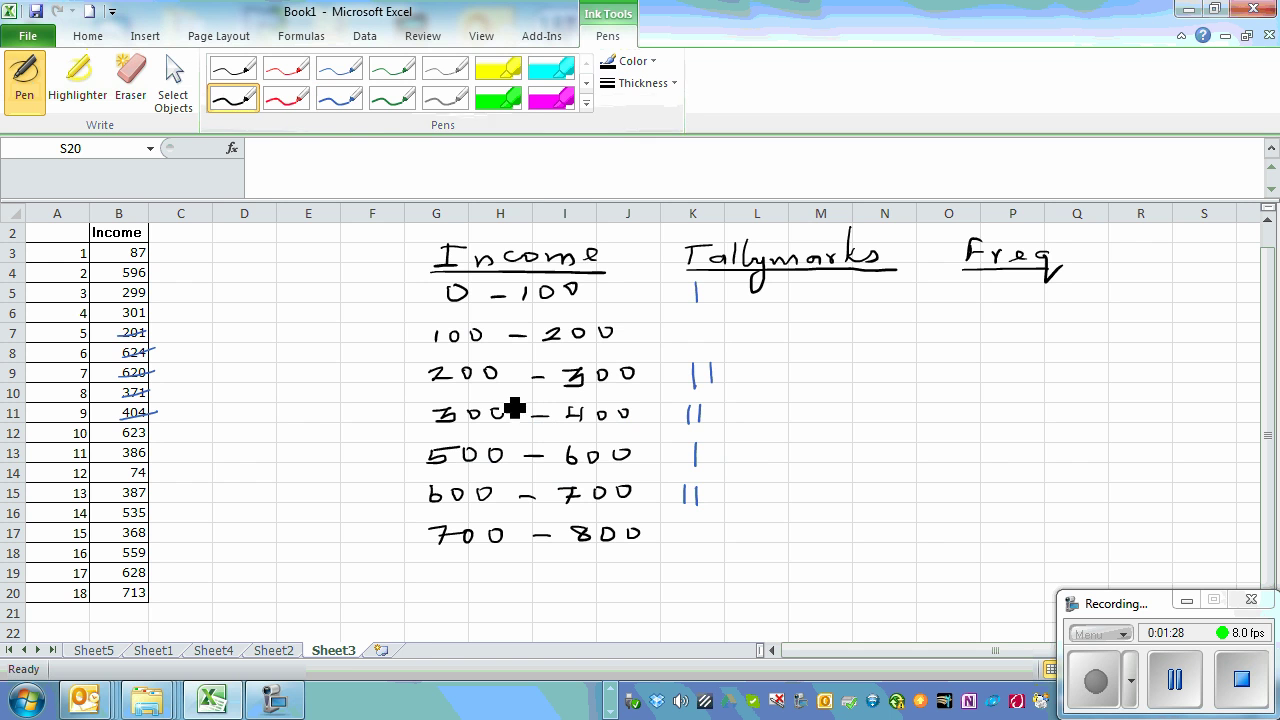
mouse_move(446, 427)
mouse_down()
mouse_move(500, 451)
mouse_move(628, 441)
mouse_up()
click(339, 99)
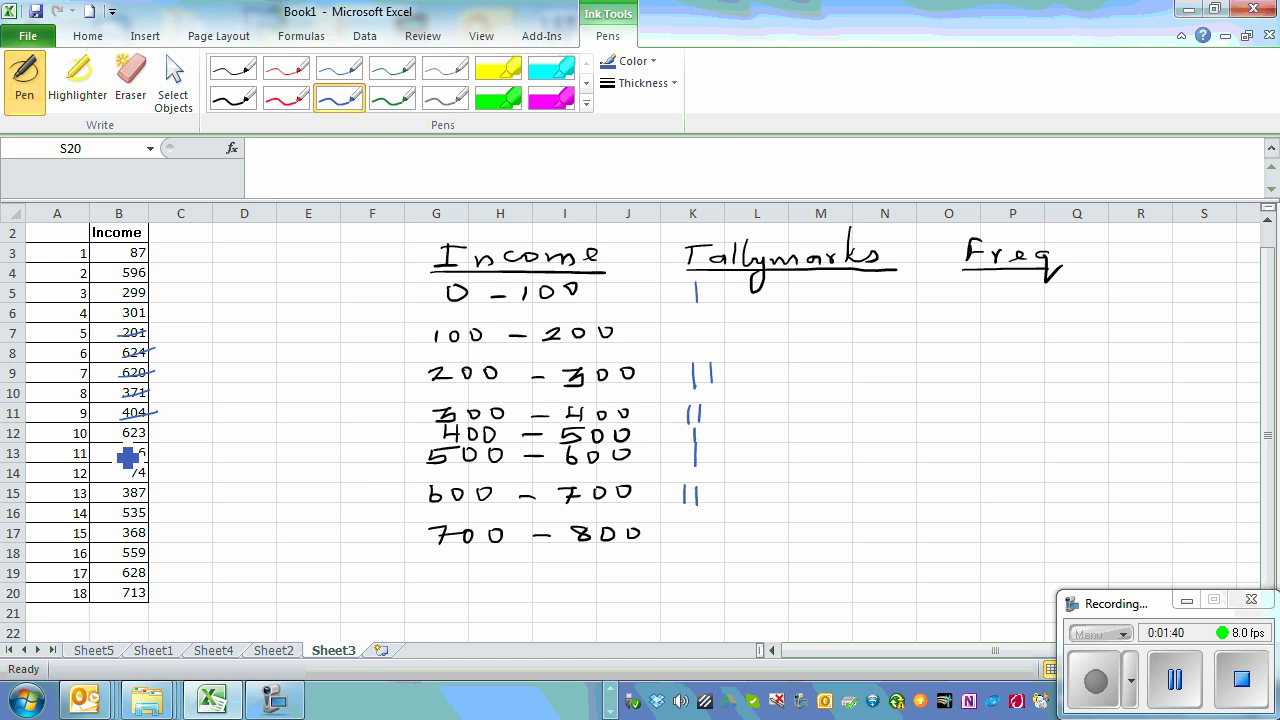
drag(121, 437, 163, 425)
drag(713, 486, 715, 500)
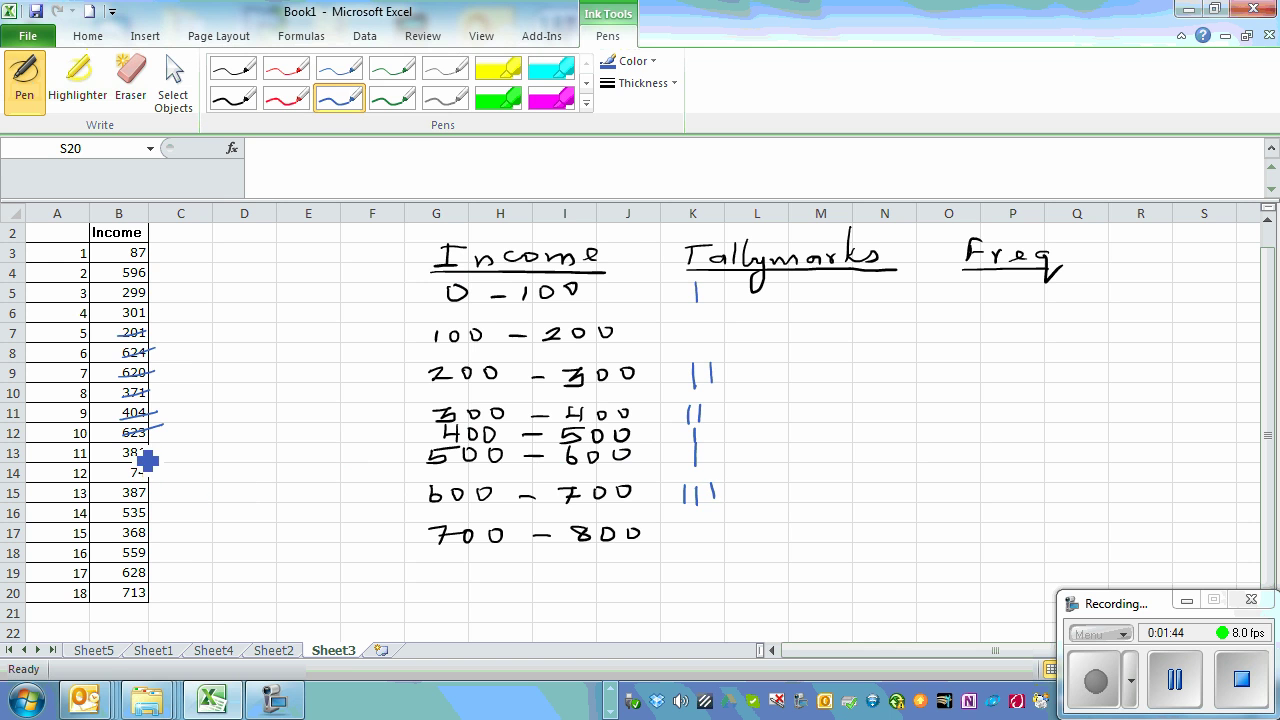
Cross off and tally incomes 386, 74, 387 and 535 into their ranges.
drag(122, 457, 158, 447)
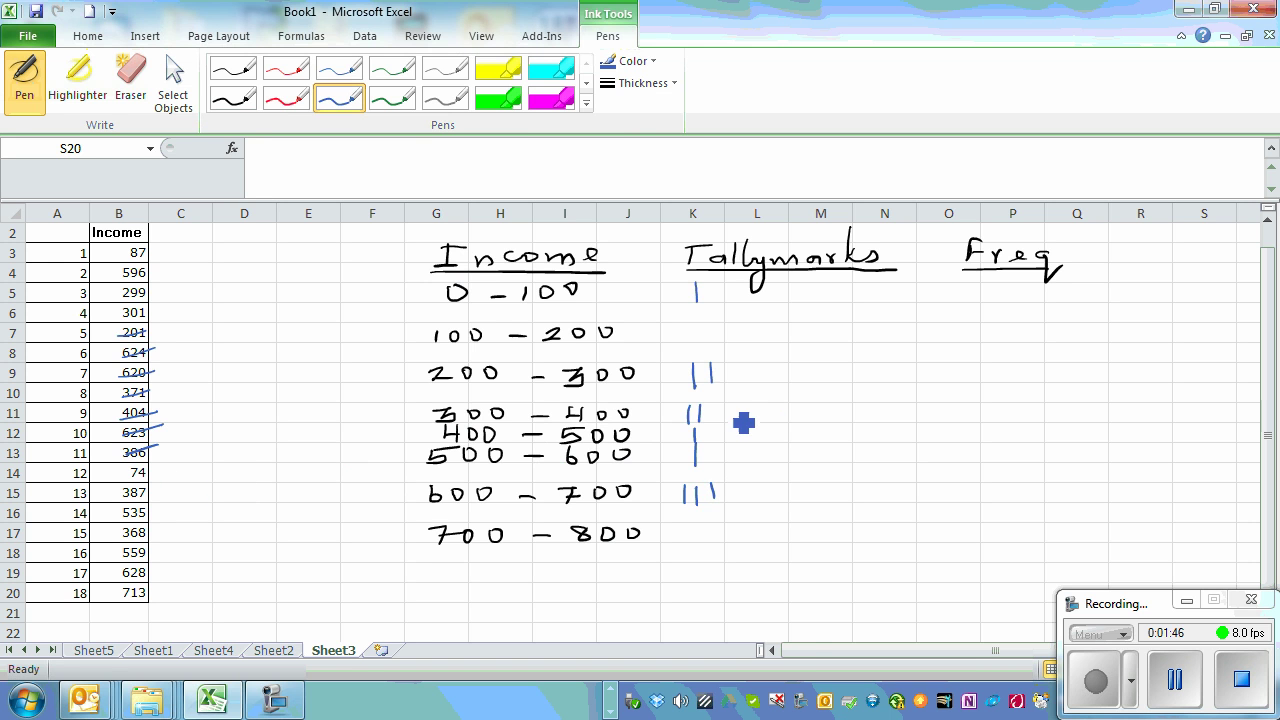
drag(713, 404, 713, 420)
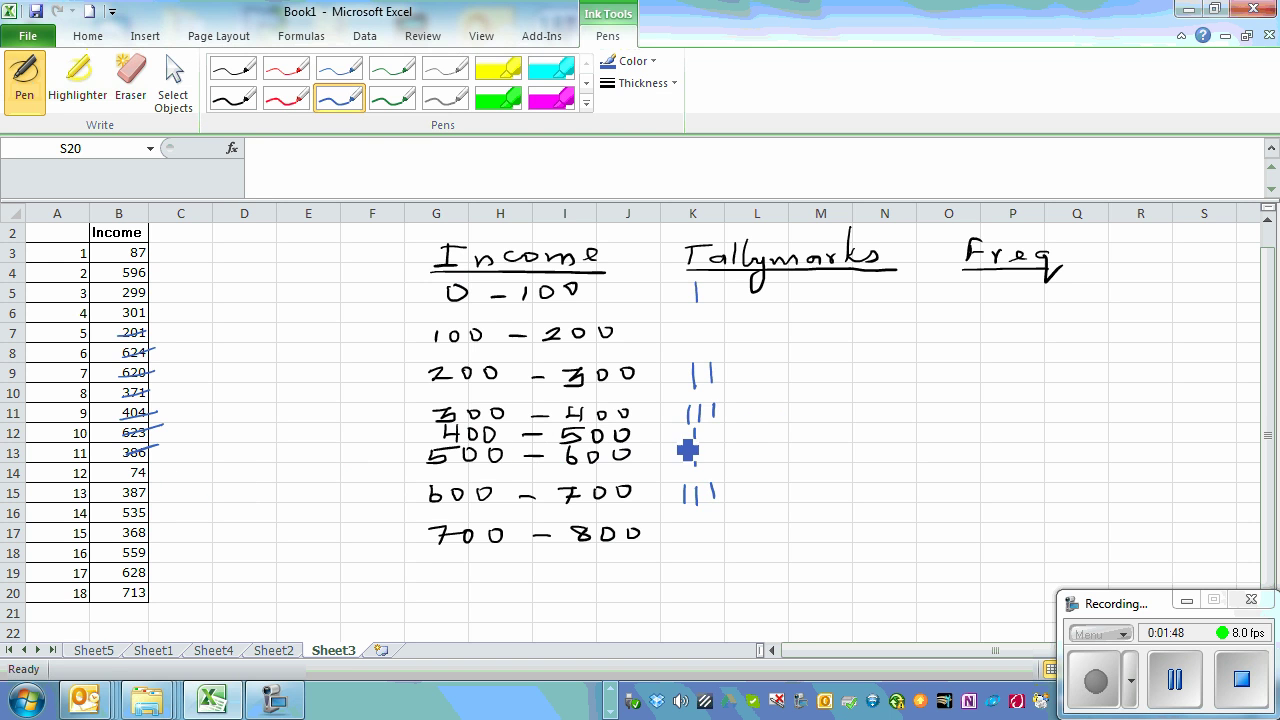
drag(128, 478, 156, 468)
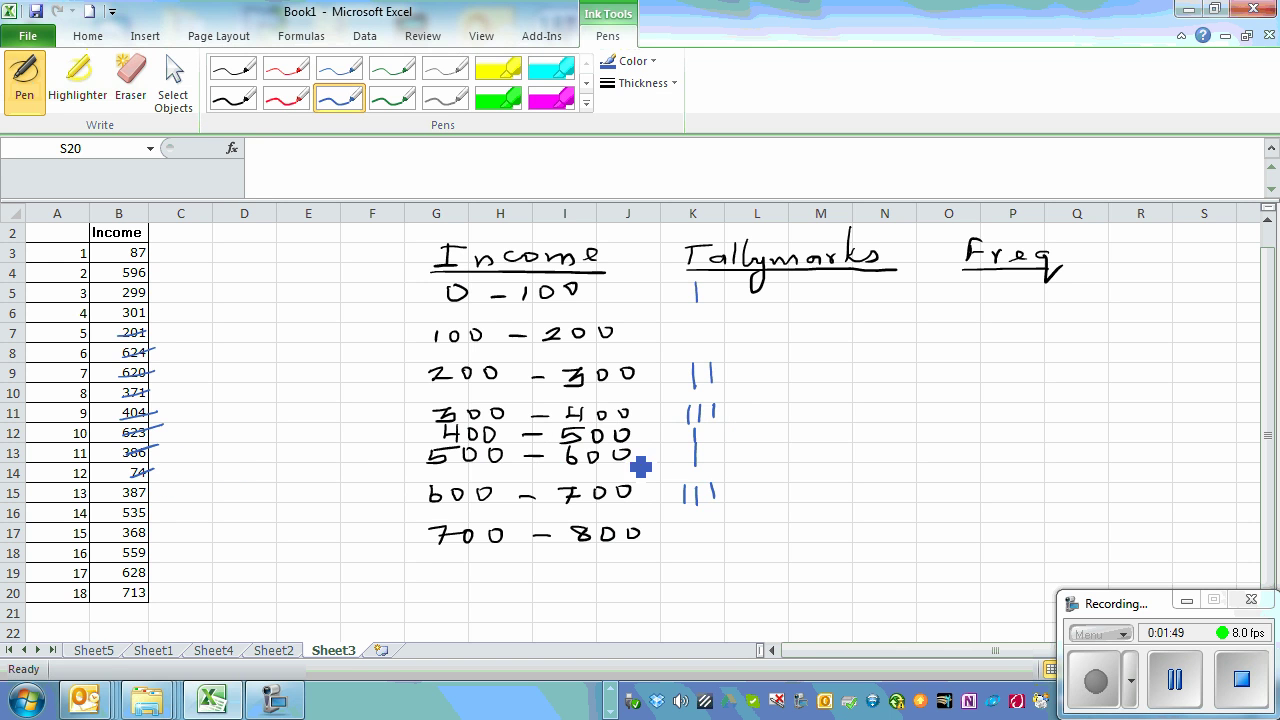
drag(708, 283, 707, 302)
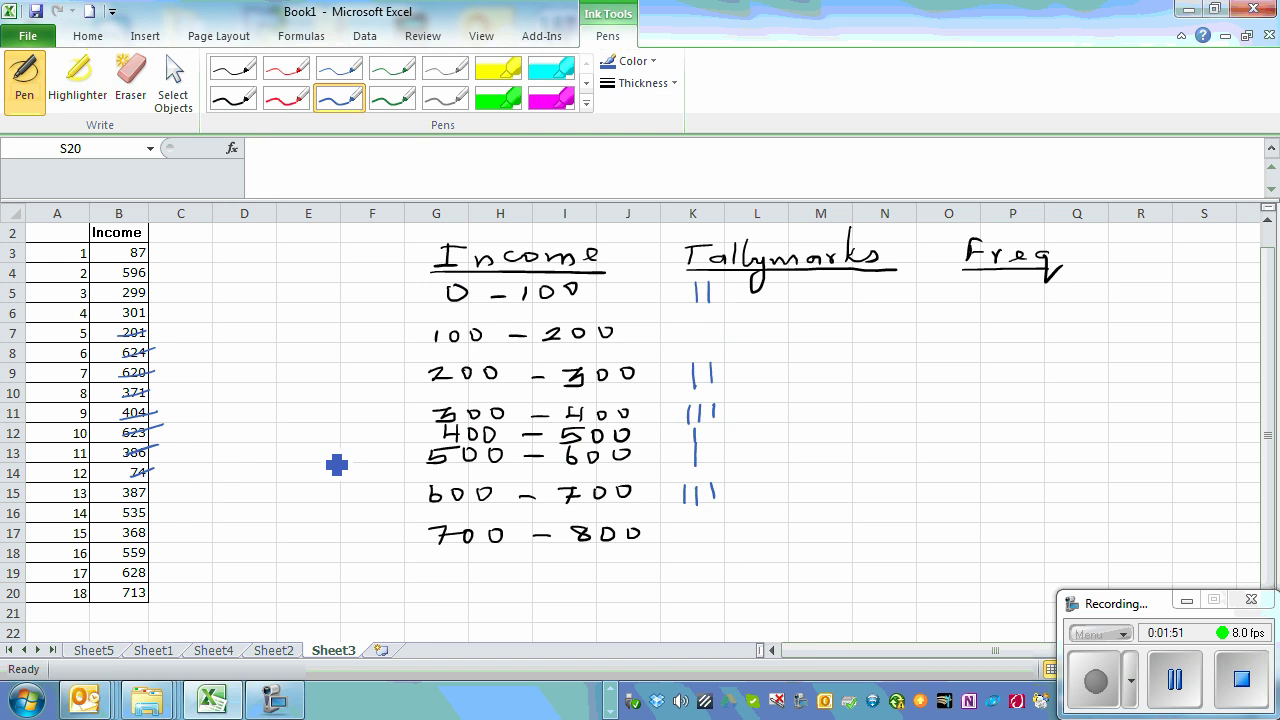
drag(124, 499, 158, 484)
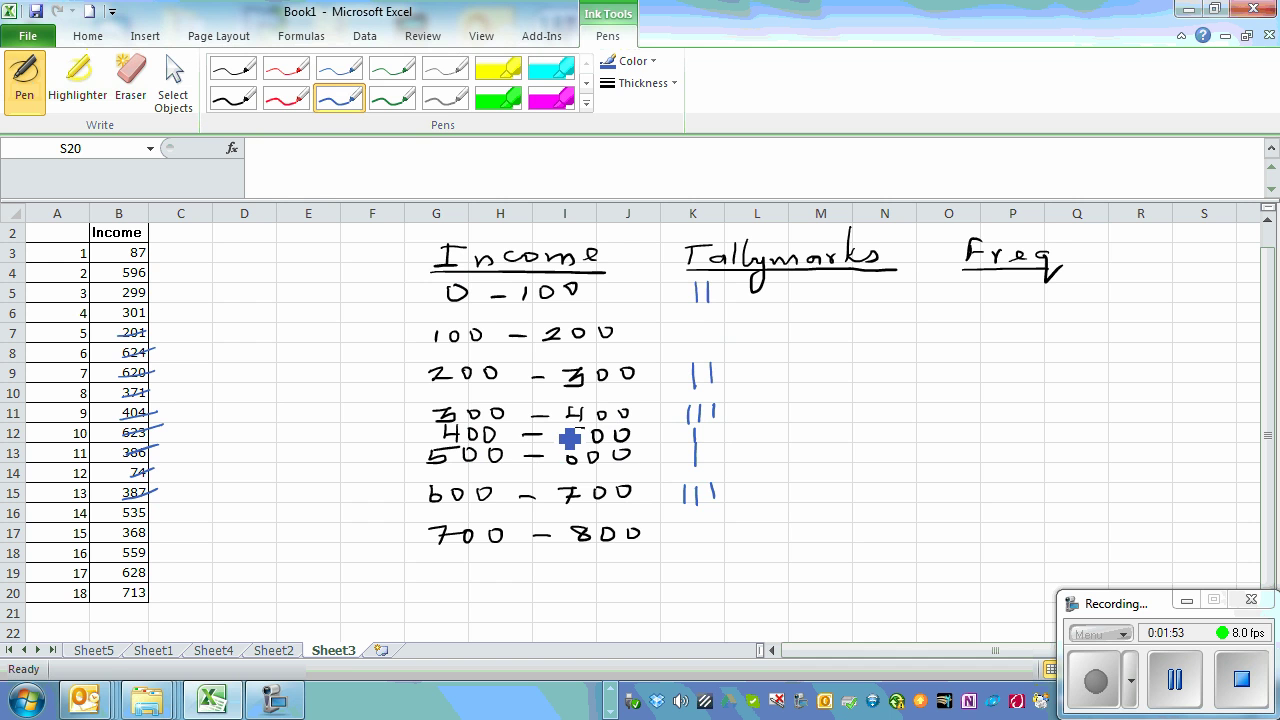
drag(727, 404, 727, 418)
drag(122, 513, 168, 503)
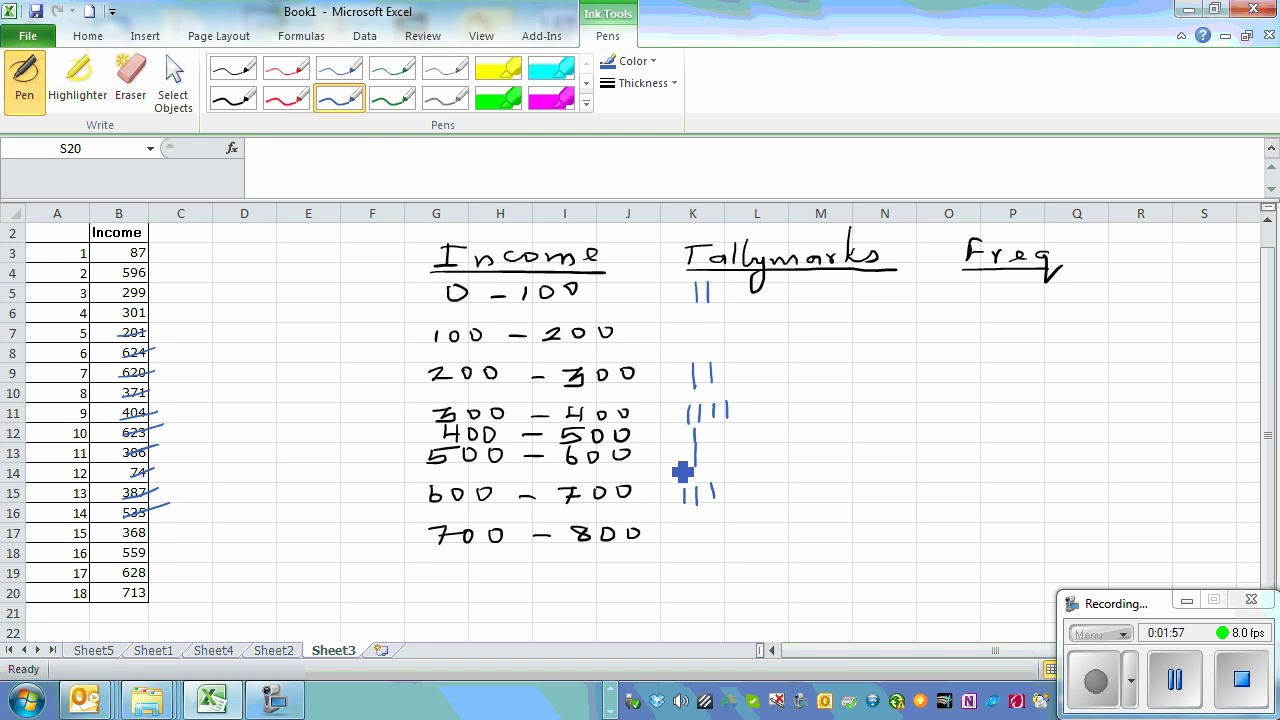
drag(709, 443, 709, 464)
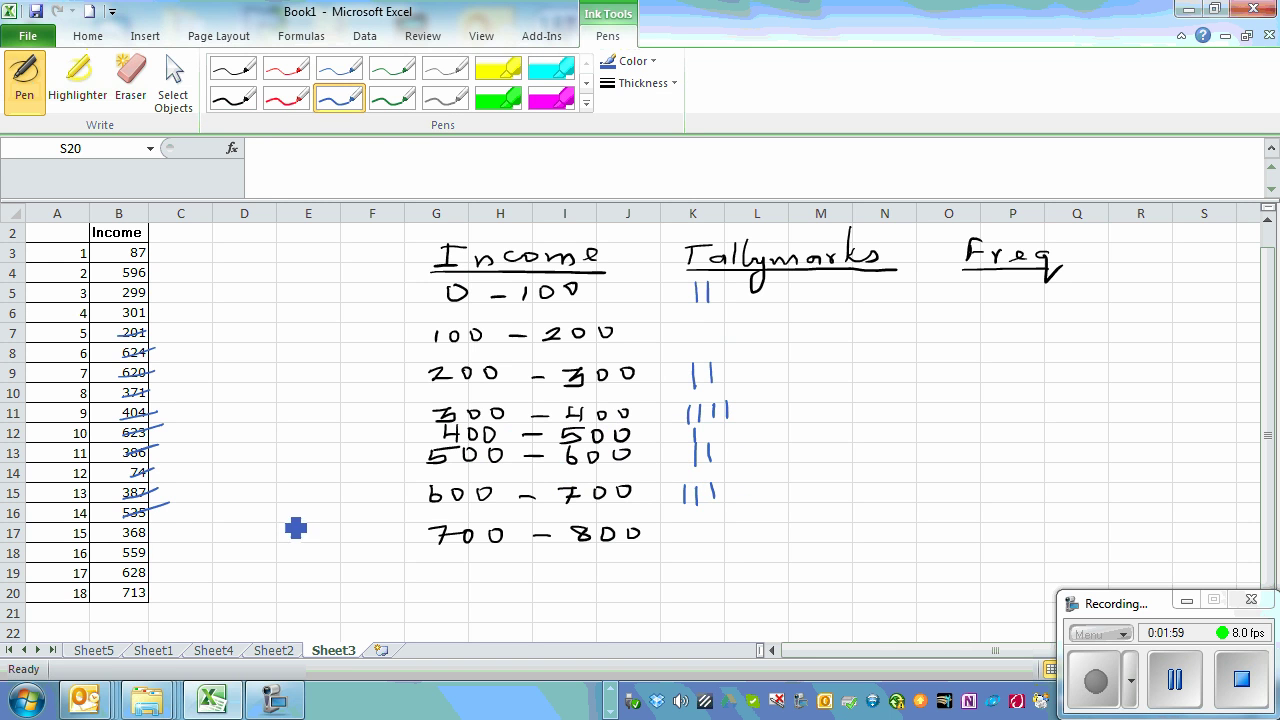
Cross off and tally 368, 559, 628 and 713, bundling the 300–400 tallies into a five-bar gate.
drag(122, 534, 160, 522)
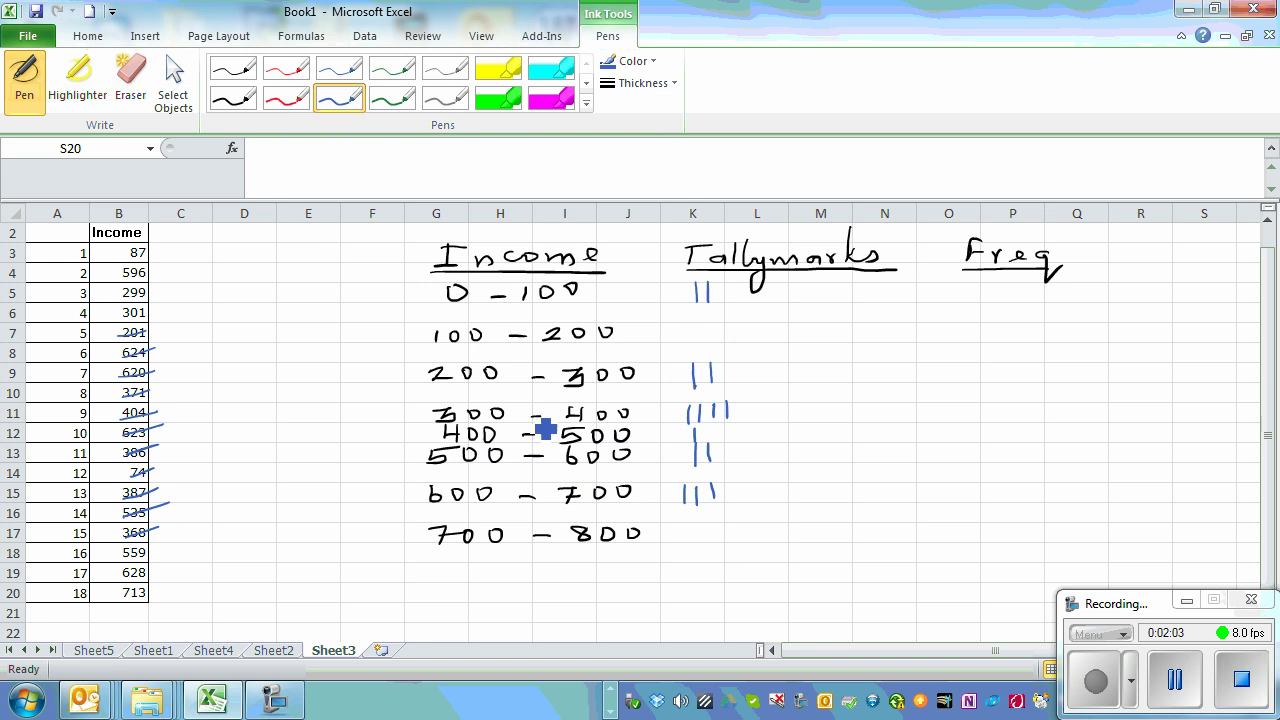
drag(687, 419, 732, 404)
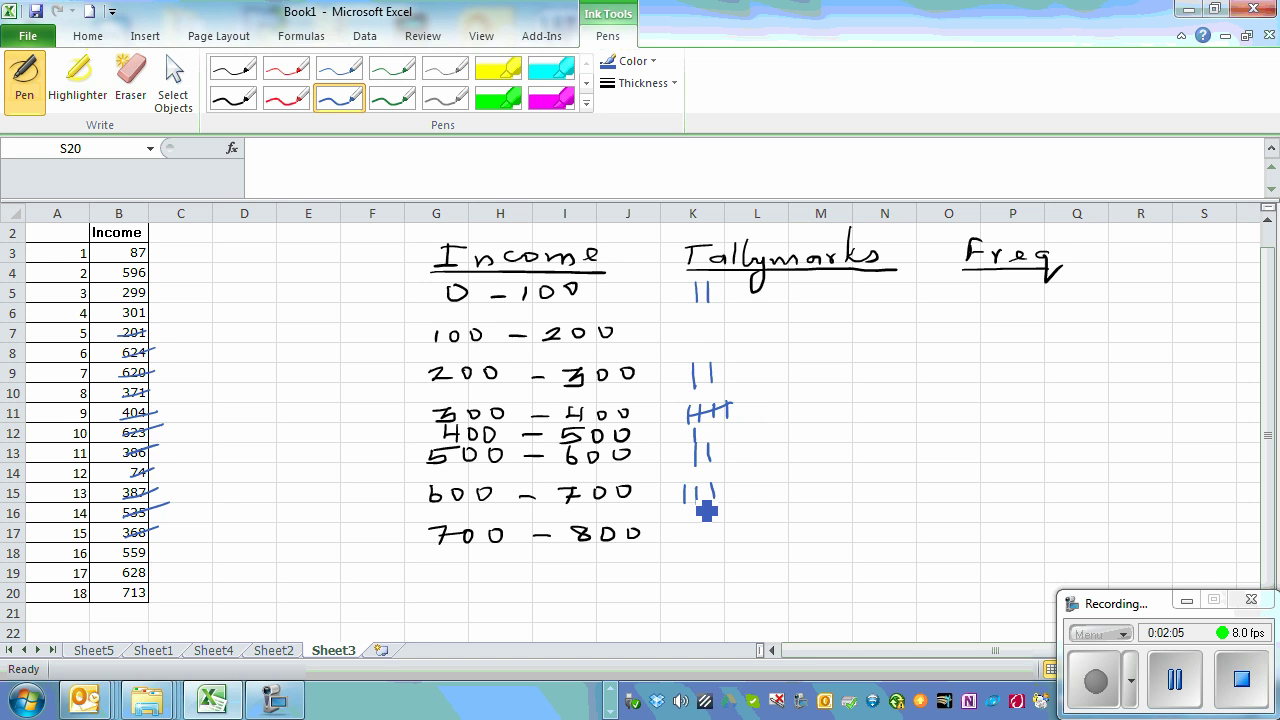
drag(121, 561, 160, 545)
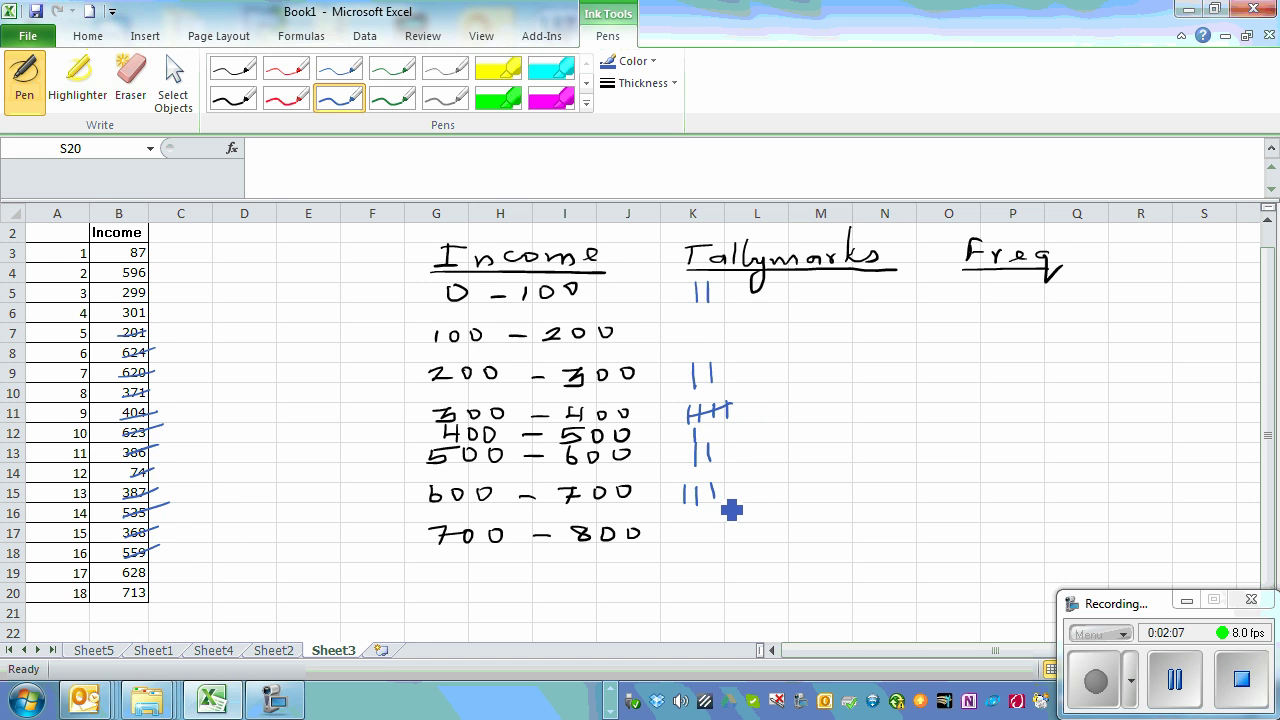
drag(722, 449, 722, 465)
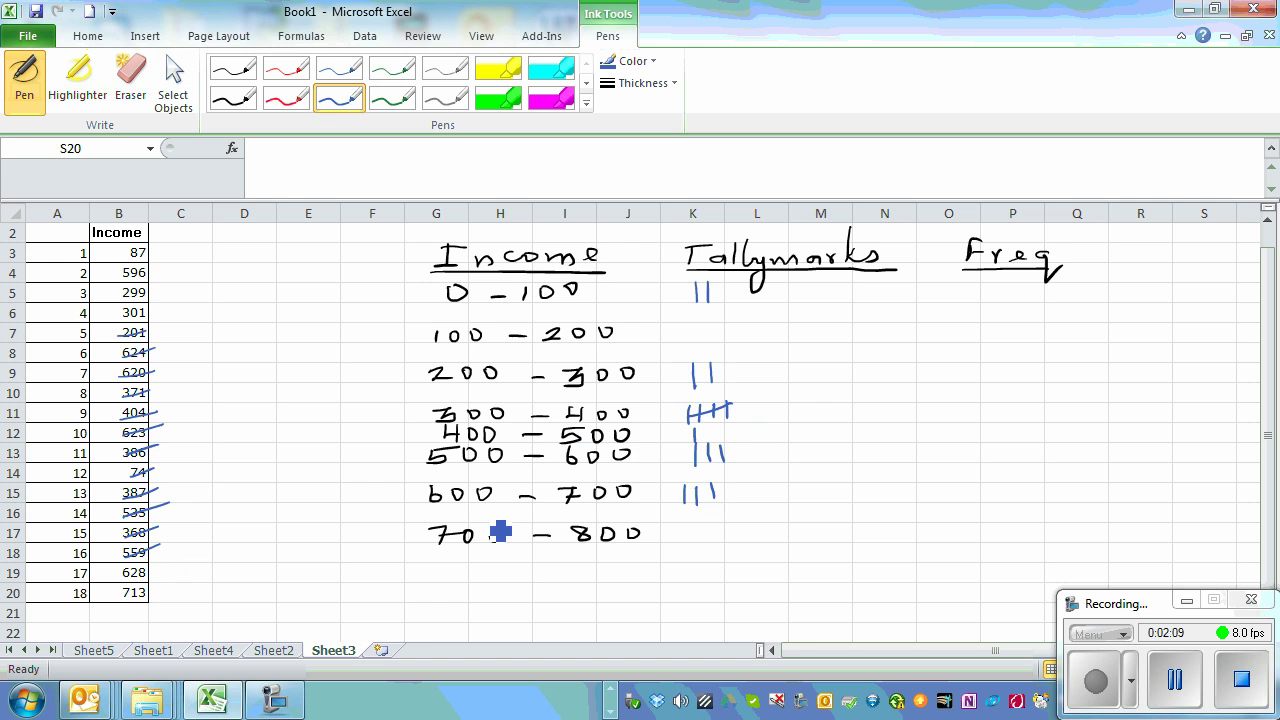
drag(121, 581, 158, 565)
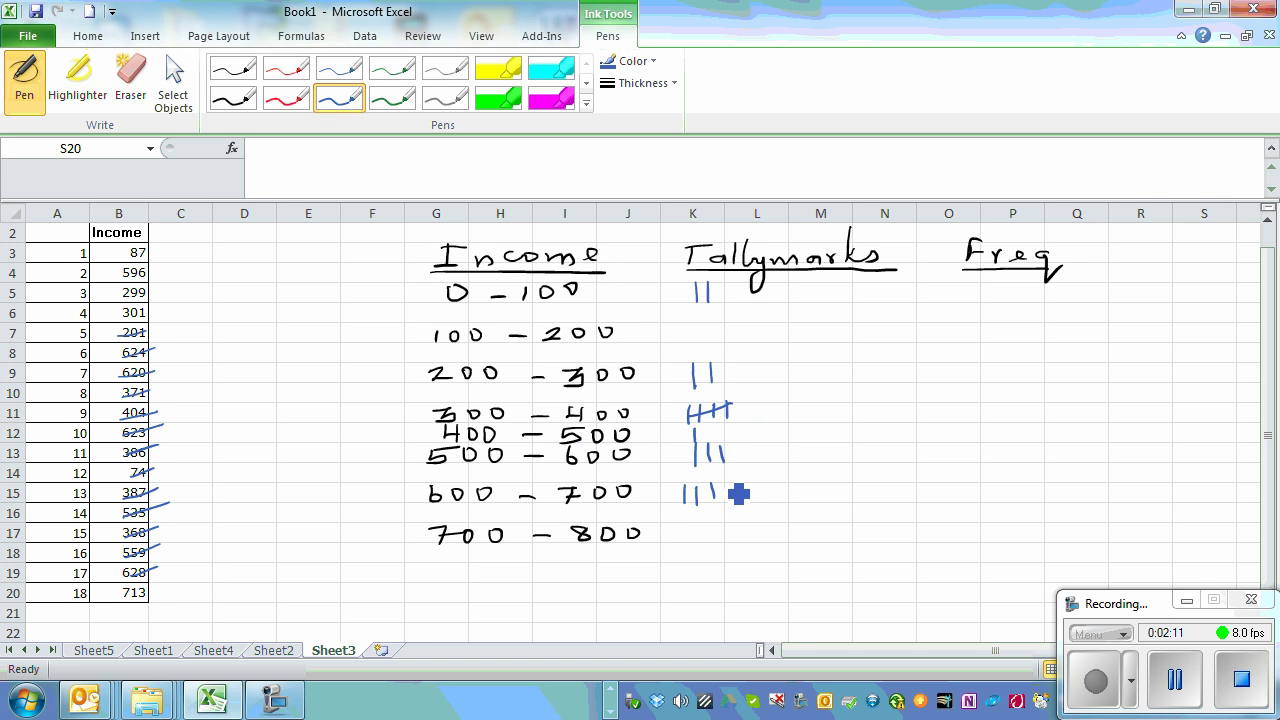
drag(726, 482, 727, 499)
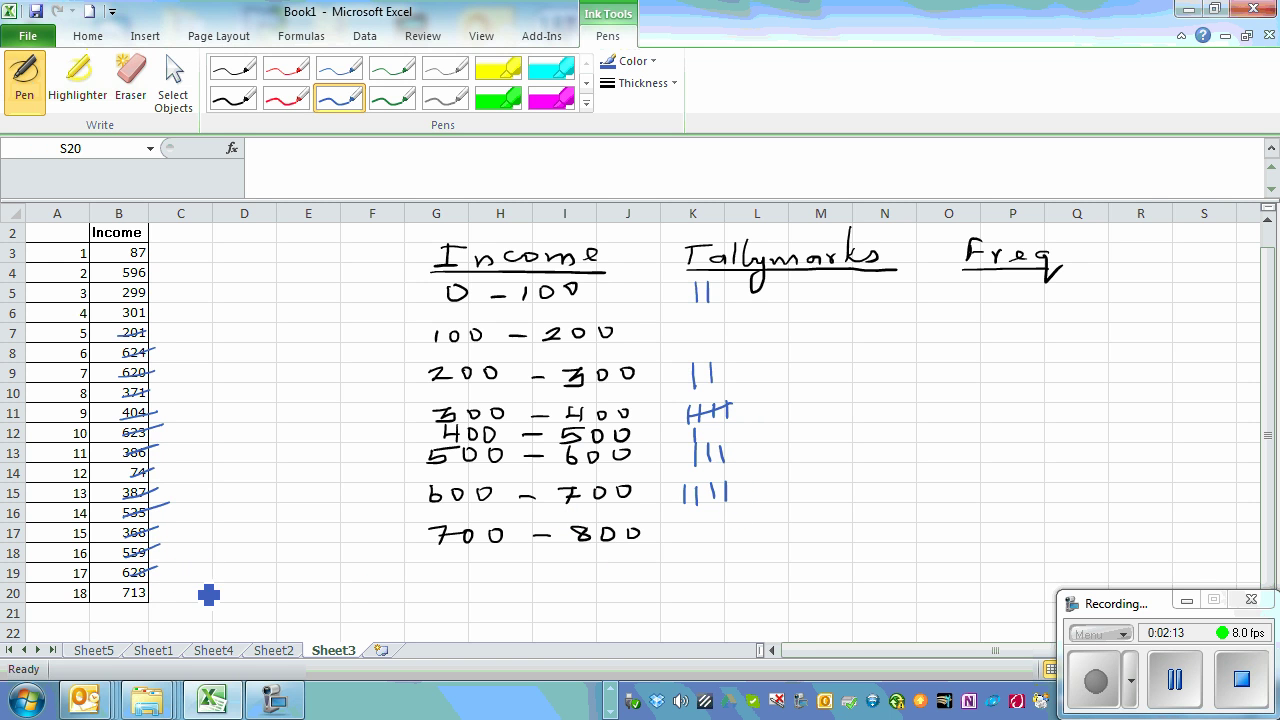
drag(122, 601, 169, 585)
click(700, 521)
drag(700, 521, 701, 540)
click(286, 98)
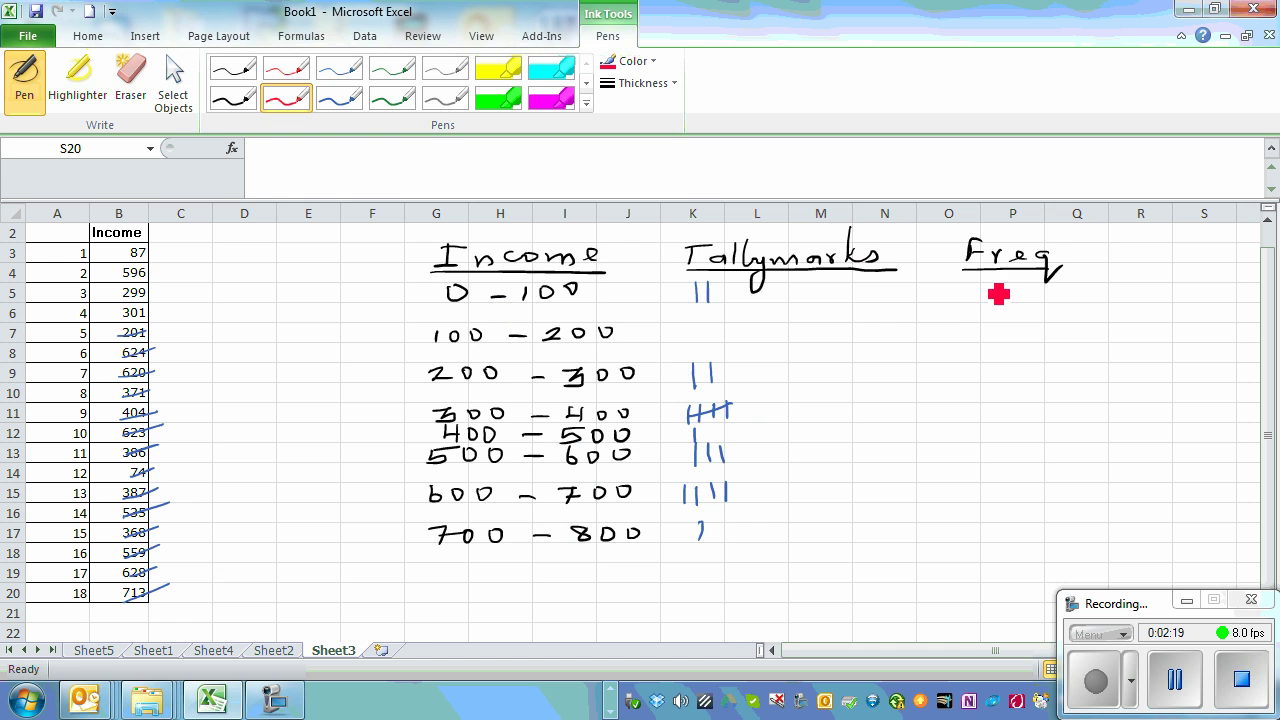
Write red frequencies 2, 0, 2, 5, 1, 3, 4, 1 under Freq with total 18.
mouse_move(1015, 296)
mouse_down()
mouse_move(1034, 308)
mouse_move(1014, 331)
mouse_move(1034, 379)
mouse_up()
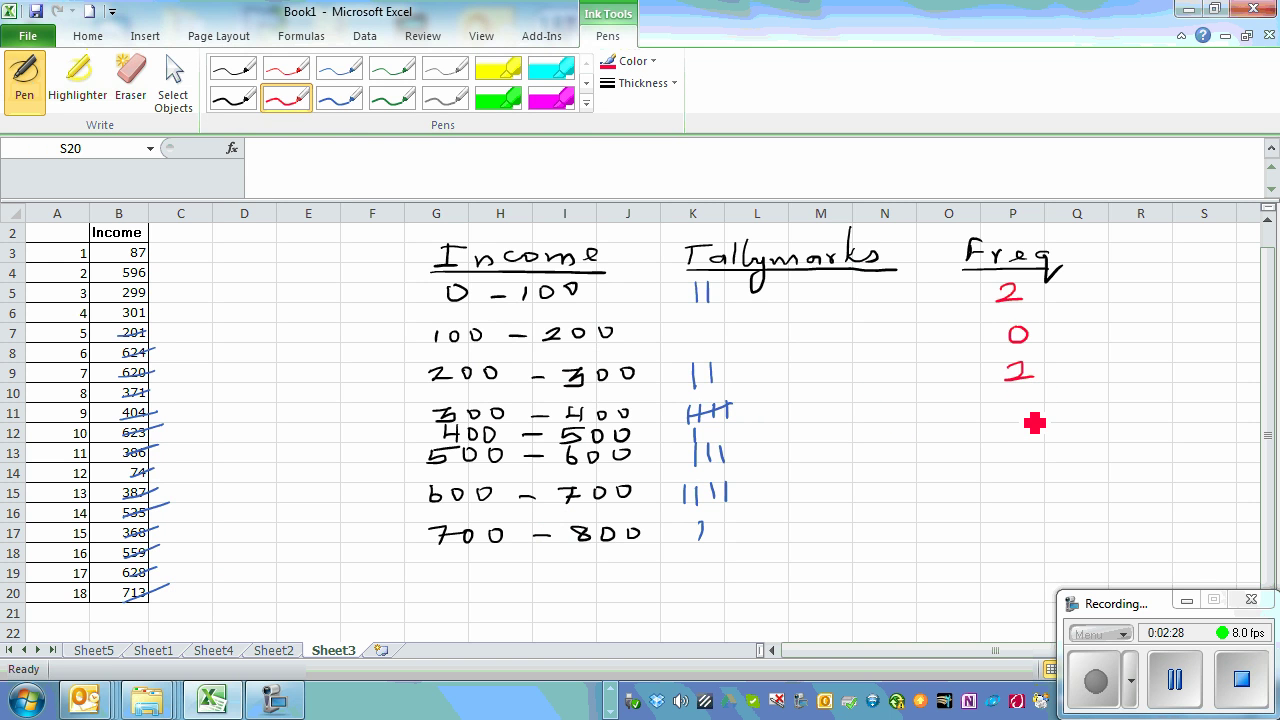
mouse_move(1036, 425)
mouse_down()
mouse_move(1049, 414)
mouse_move(1020, 409)
mouse_up()
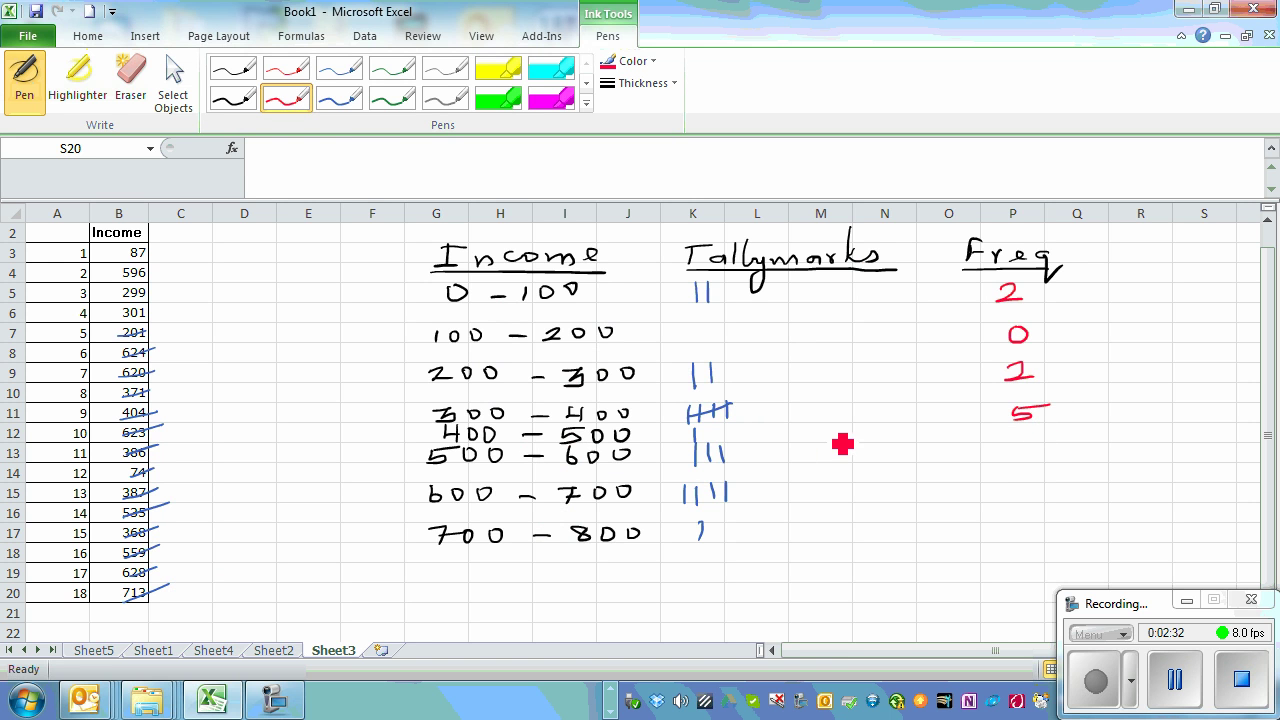
drag(1020, 428, 1018, 443)
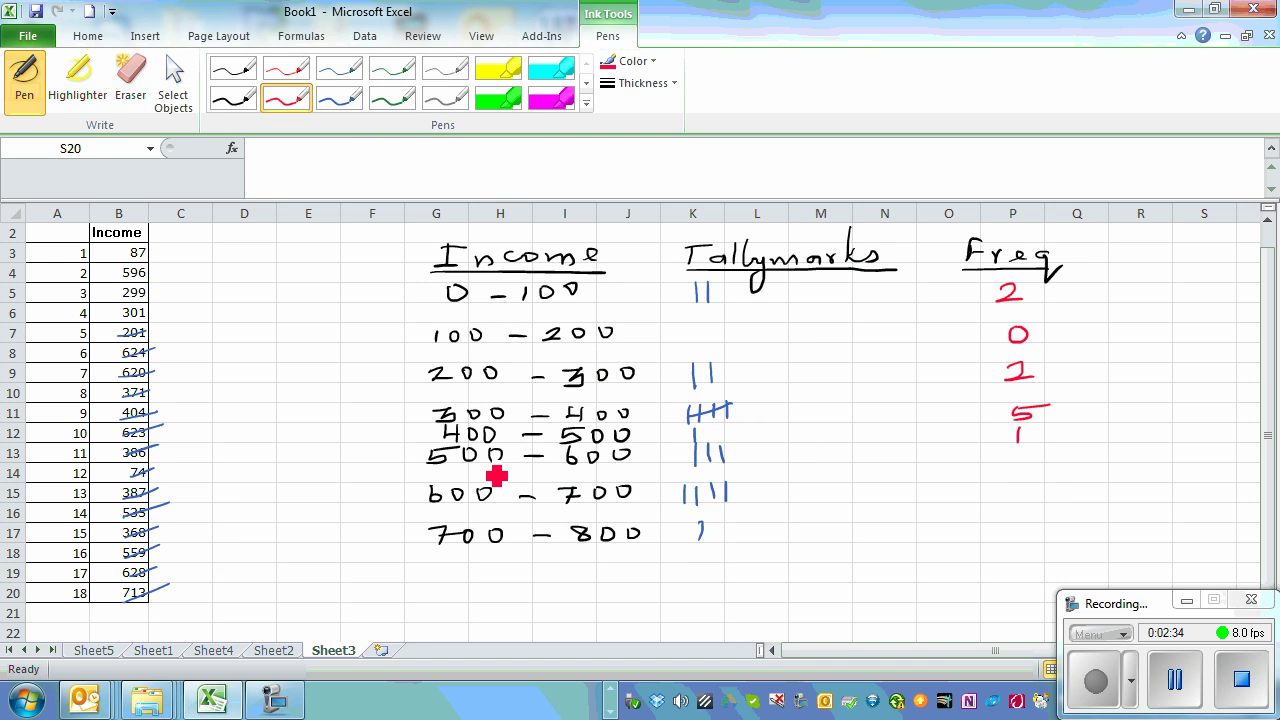
drag(1020, 447, 1032, 462)
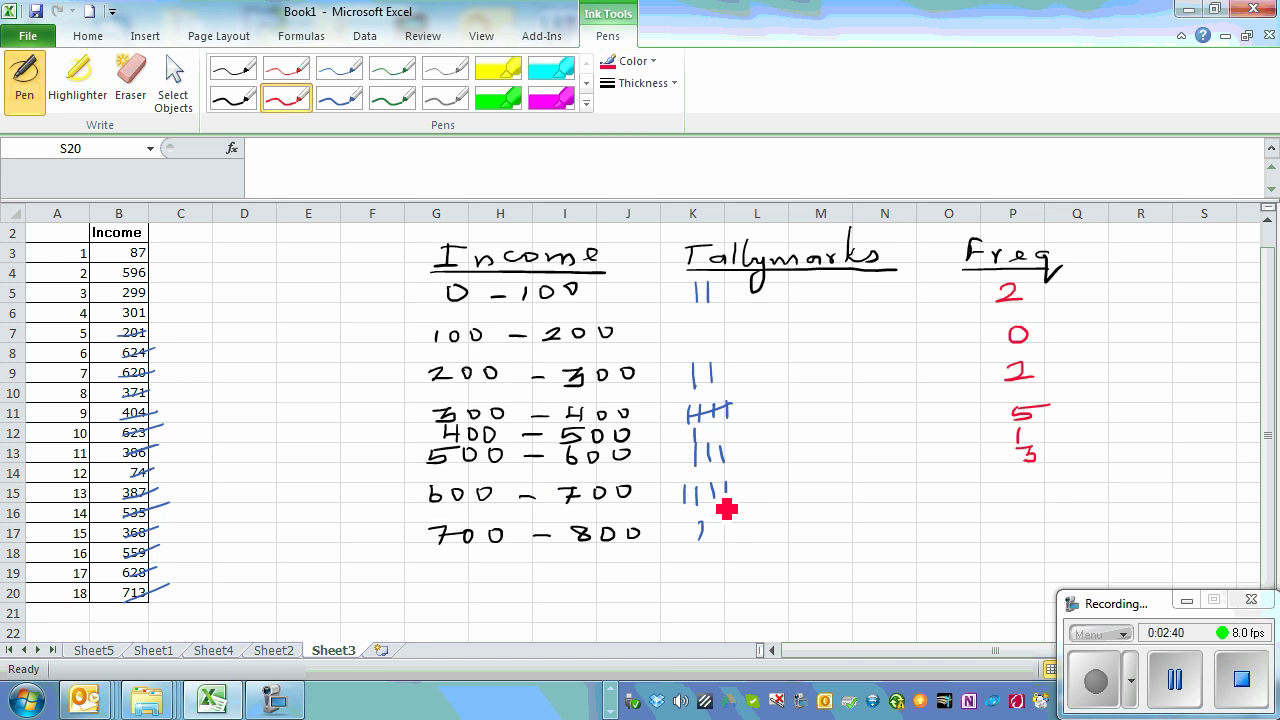
mouse_move(1022, 484)
mouse_down()
mouse_move(1046, 494)
mouse_move(1022, 538)
mouse_move(1062, 537)
mouse_up()
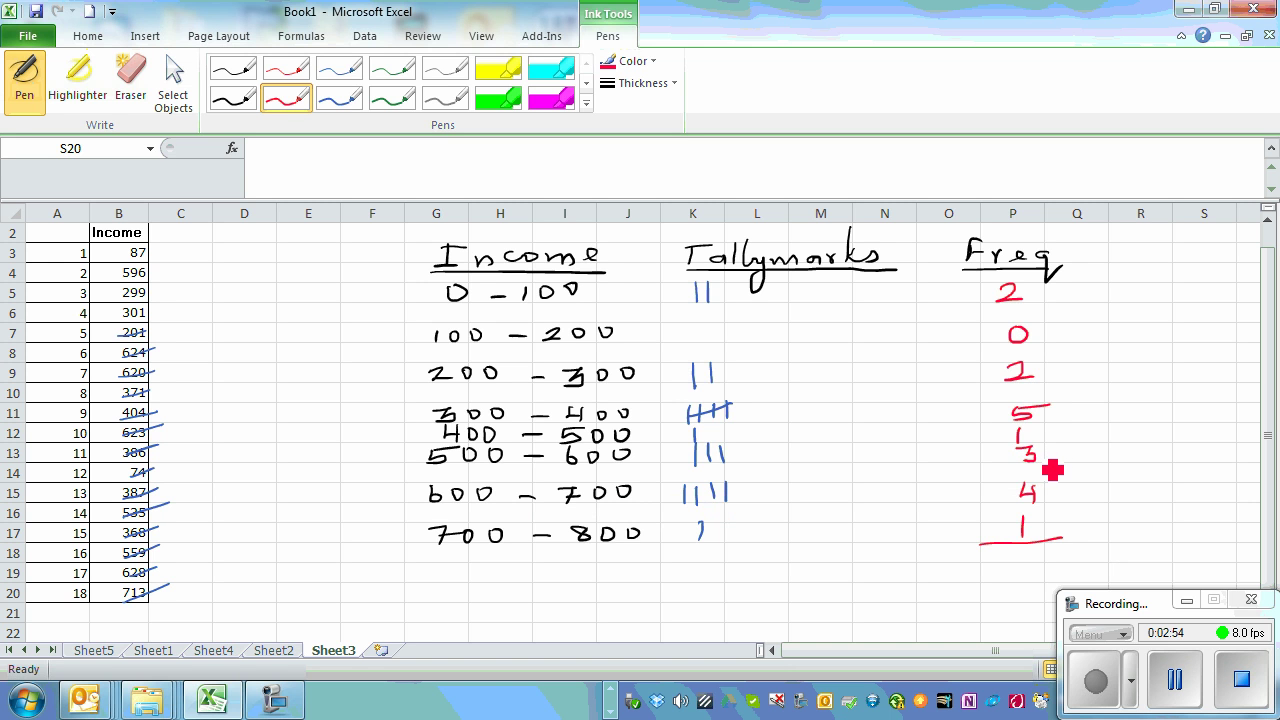
key(ctrl+z)
mouse_move(1008, 554)
mouse_down()
mouse_move(1006, 574)
mouse_move(1022, 563)
mouse_up()
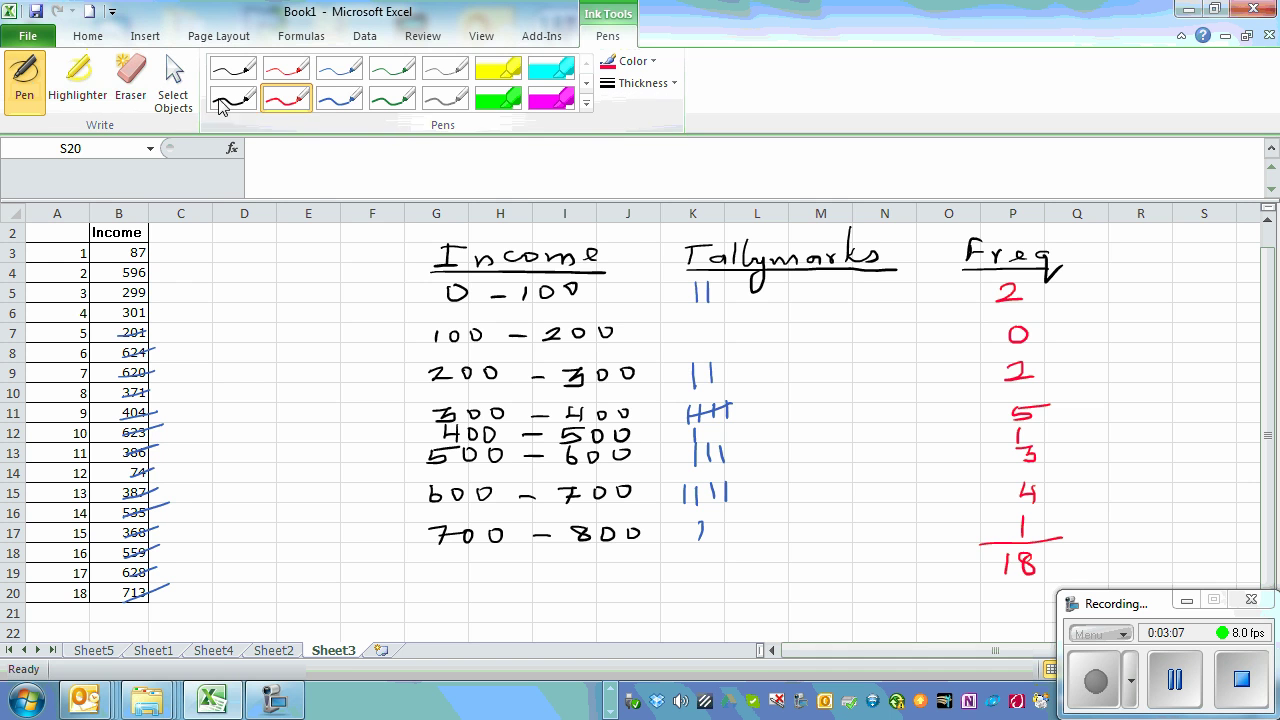
Draw green vertical and horizontal axes with arrowheads and tick marks left of the table.
click(390, 98)
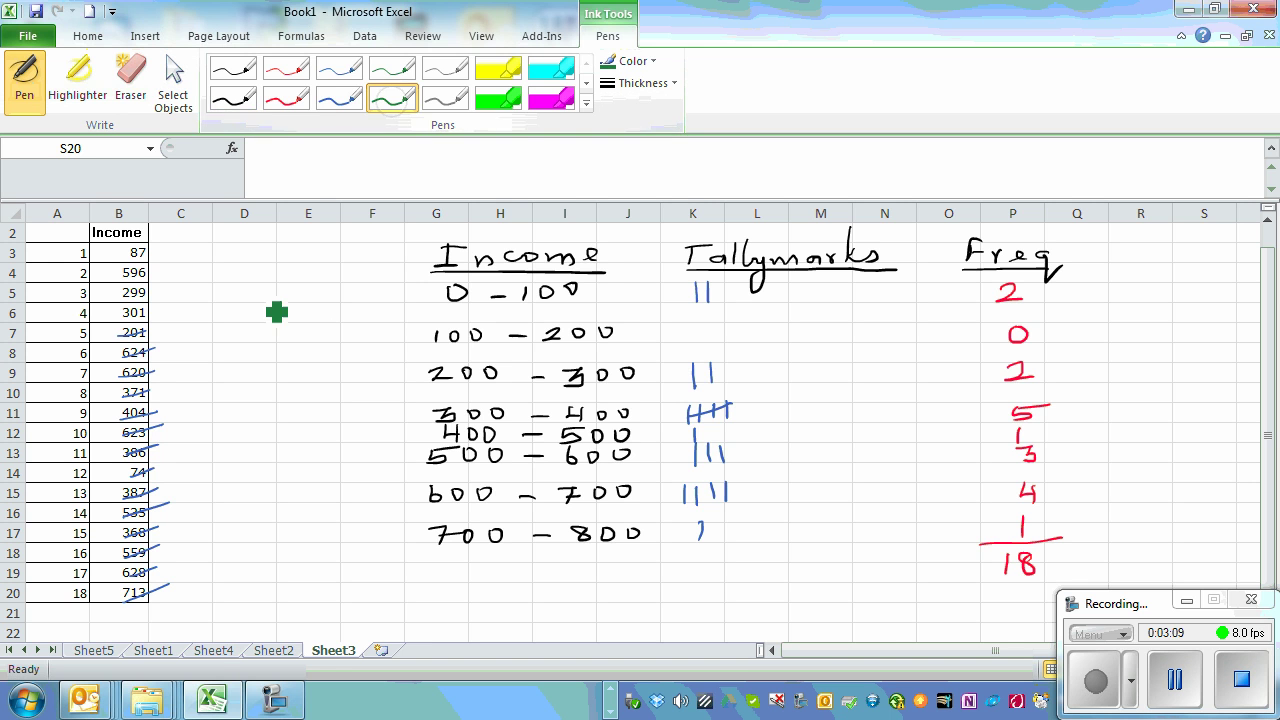
drag(197, 246, 209, 454)
drag(190, 257, 205, 257)
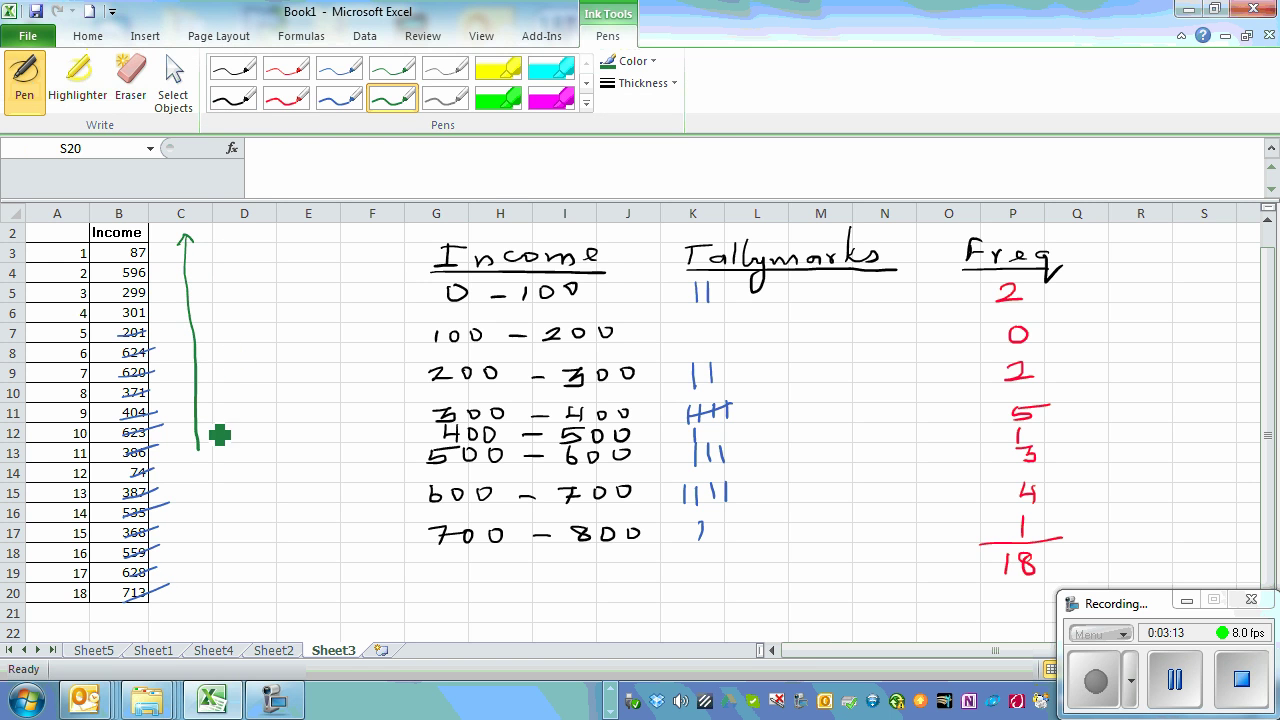
mouse_move(185, 436)
mouse_down()
mouse_move(428, 434)
mouse_move(412, 432)
mouse_up()
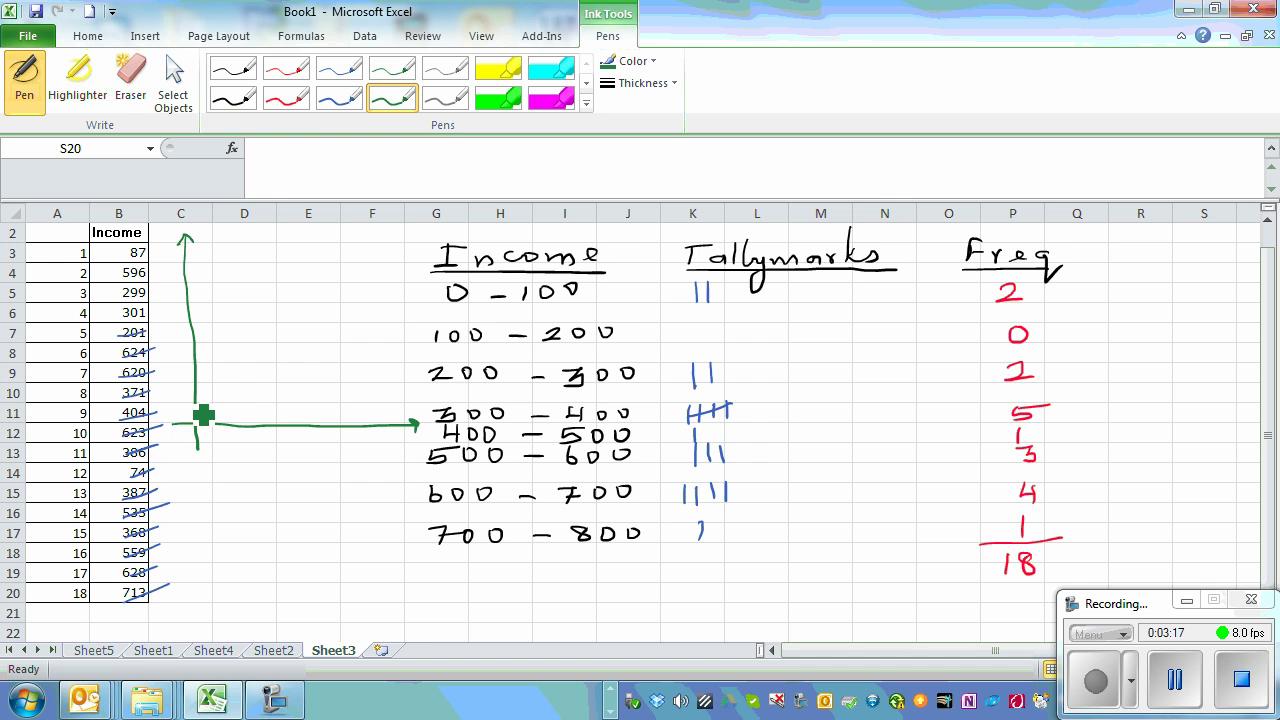
drag(189, 403, 200, 373)
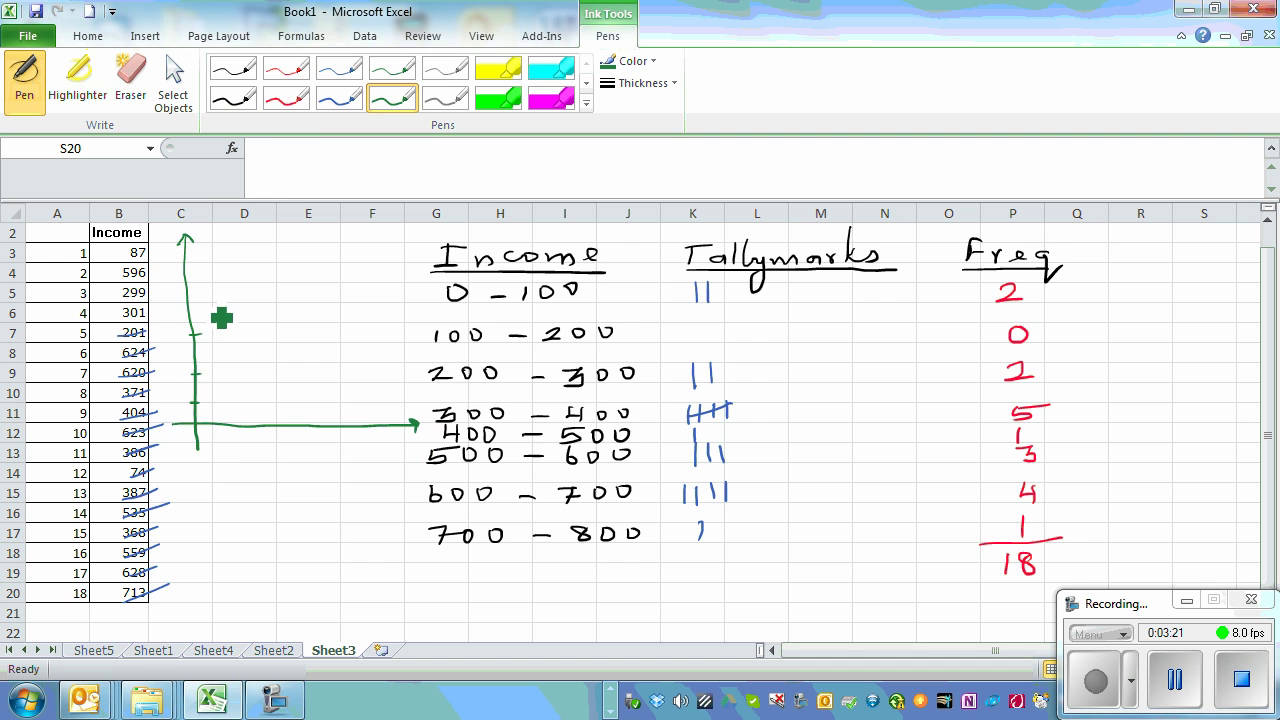
drag(188, 296, 201, 295)
Label the origin 0 in blue and add ticks along the x-axis.
click(339, 97)
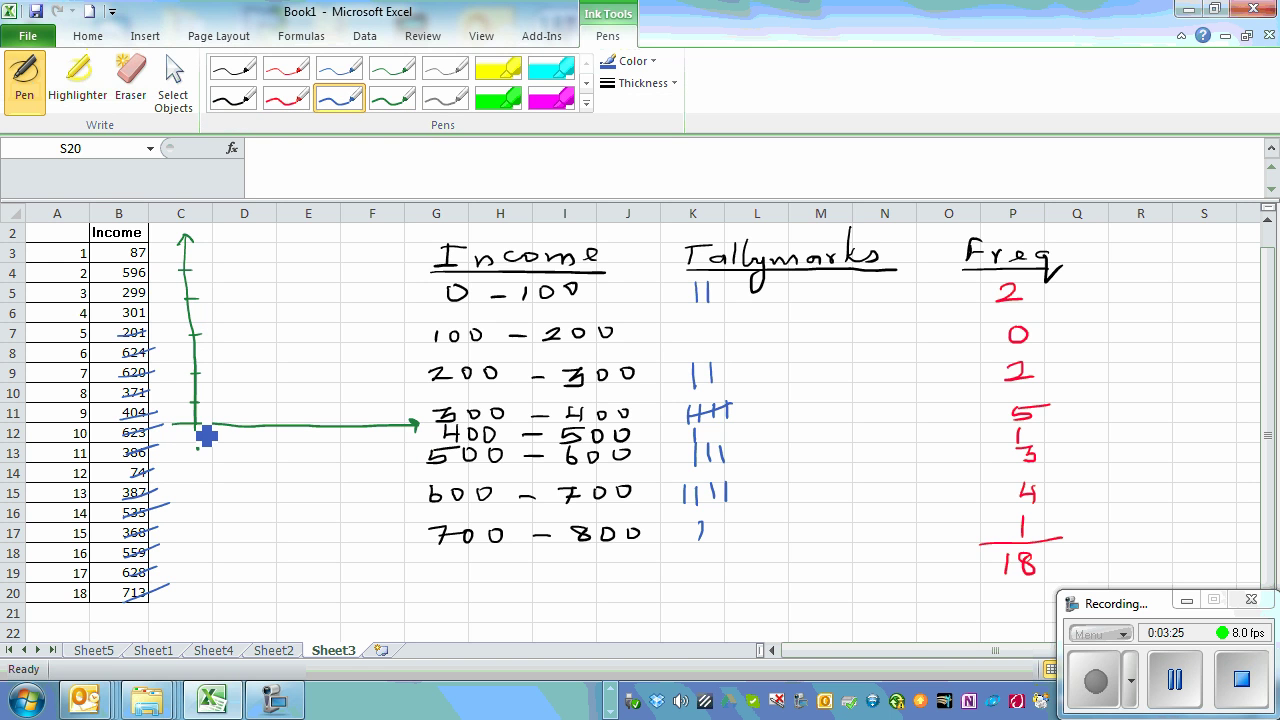
drag(180, 433, 389, 429)
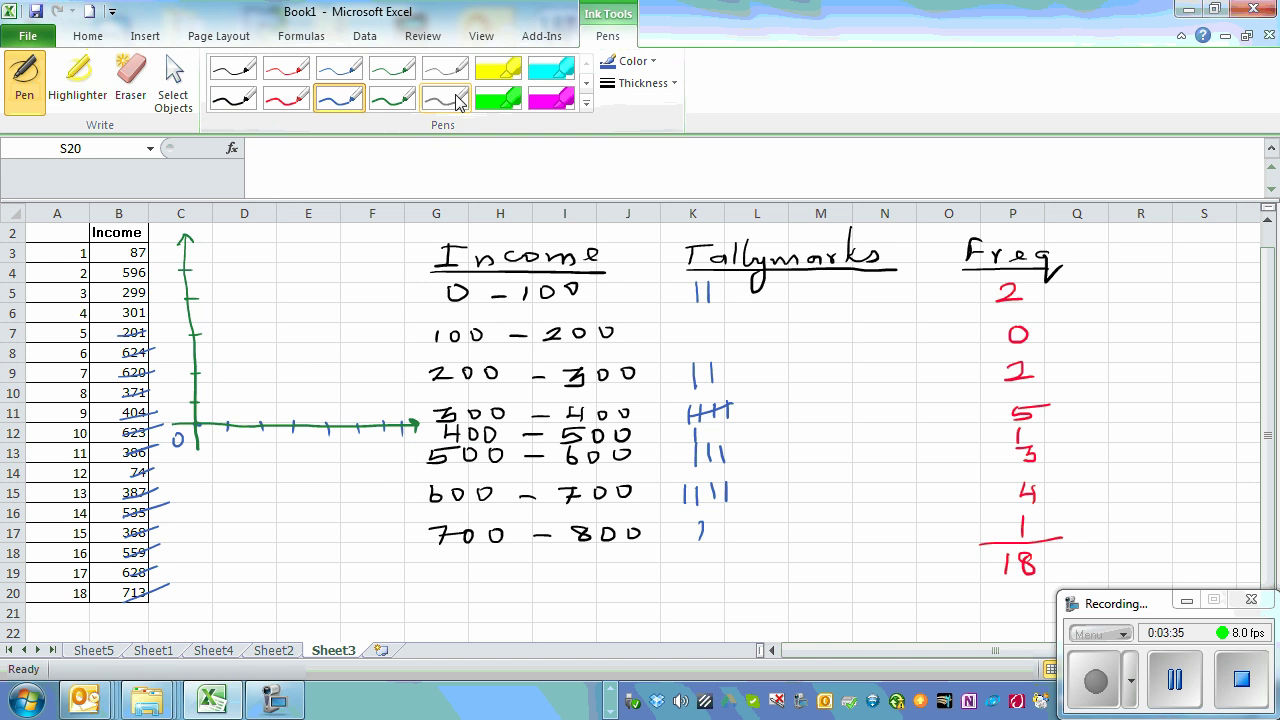
click(286, 100)
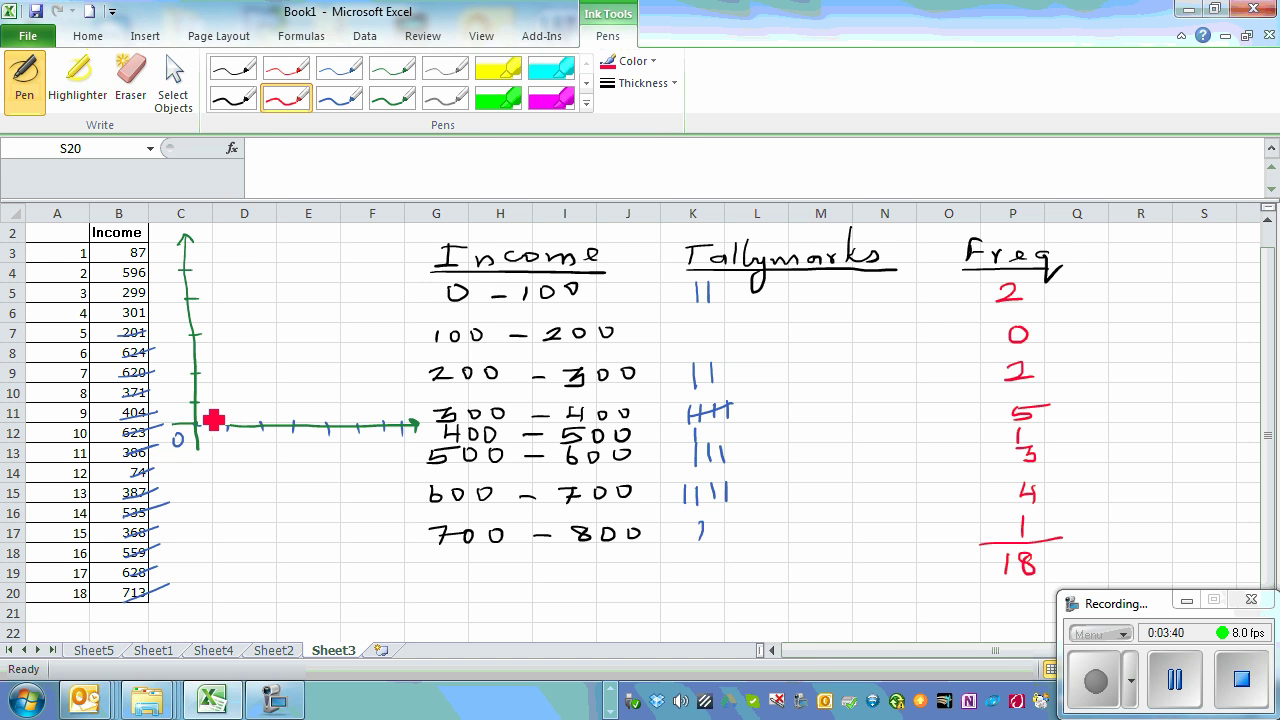
Draw red bars for the 0–100, 200–300 and tall 300–400 ranges with a level line above.
mouse_move(209, 388)
mouse_down()
mouse_move(238, 386)
mouse_move(239, 437)
mouse_up()
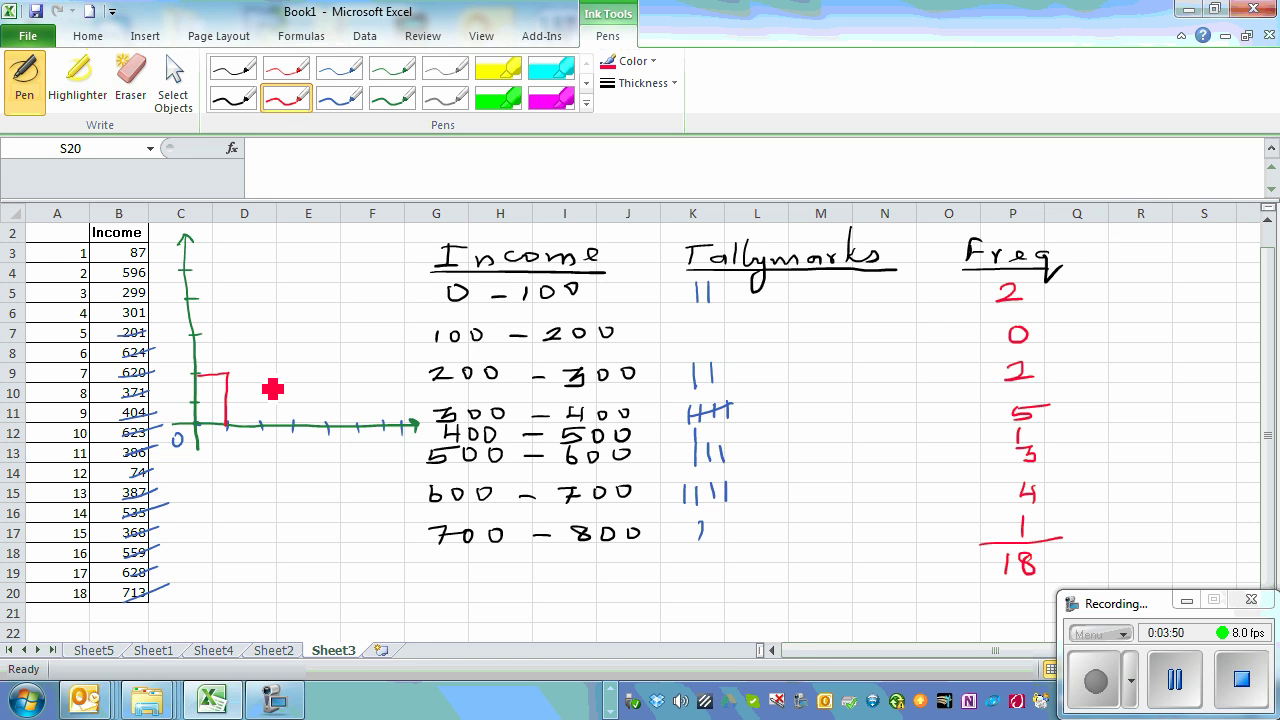
drag(271, 383, 274, 434)
mouse_move(274, 380)
mouse_down()
mouse_move(297, 374)
mouse_move(297, 431)
mouse_up()
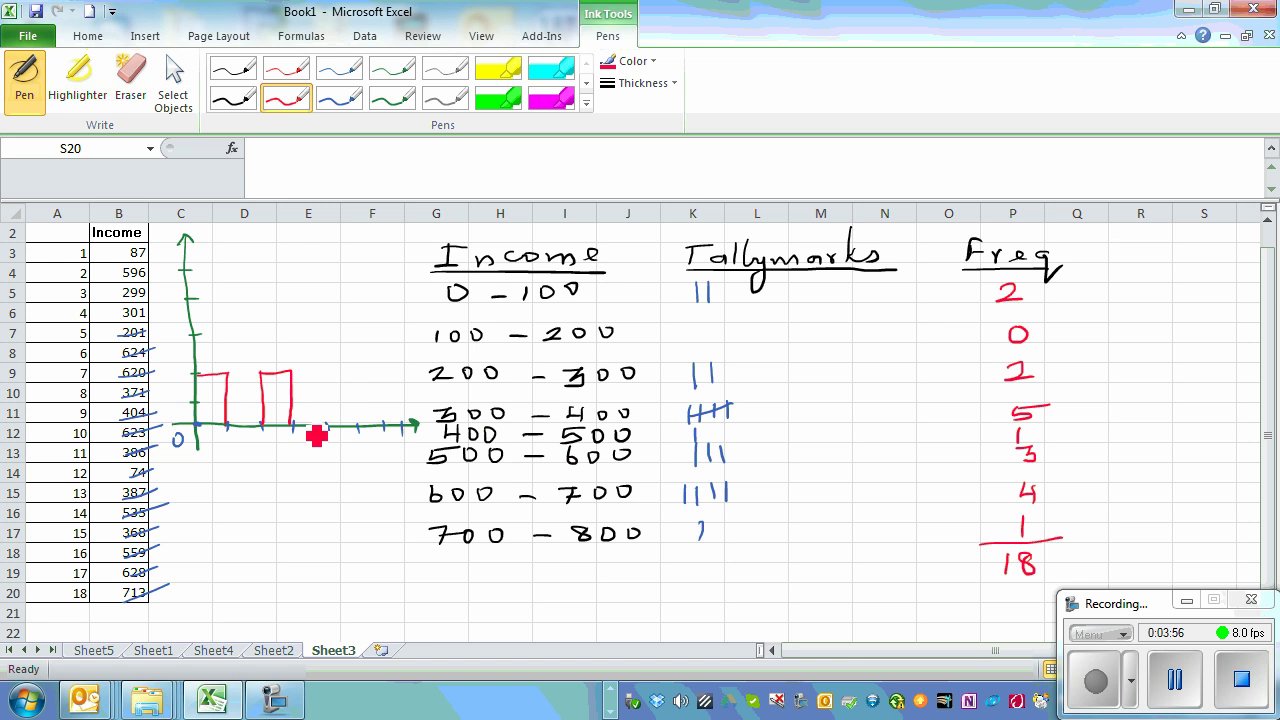
drag(297, 285, 300, 430)
mouse_move(298, 291)
mouse_down()
mouse_move(329, 295)
mouse_move(336, 427)
mouse_up()
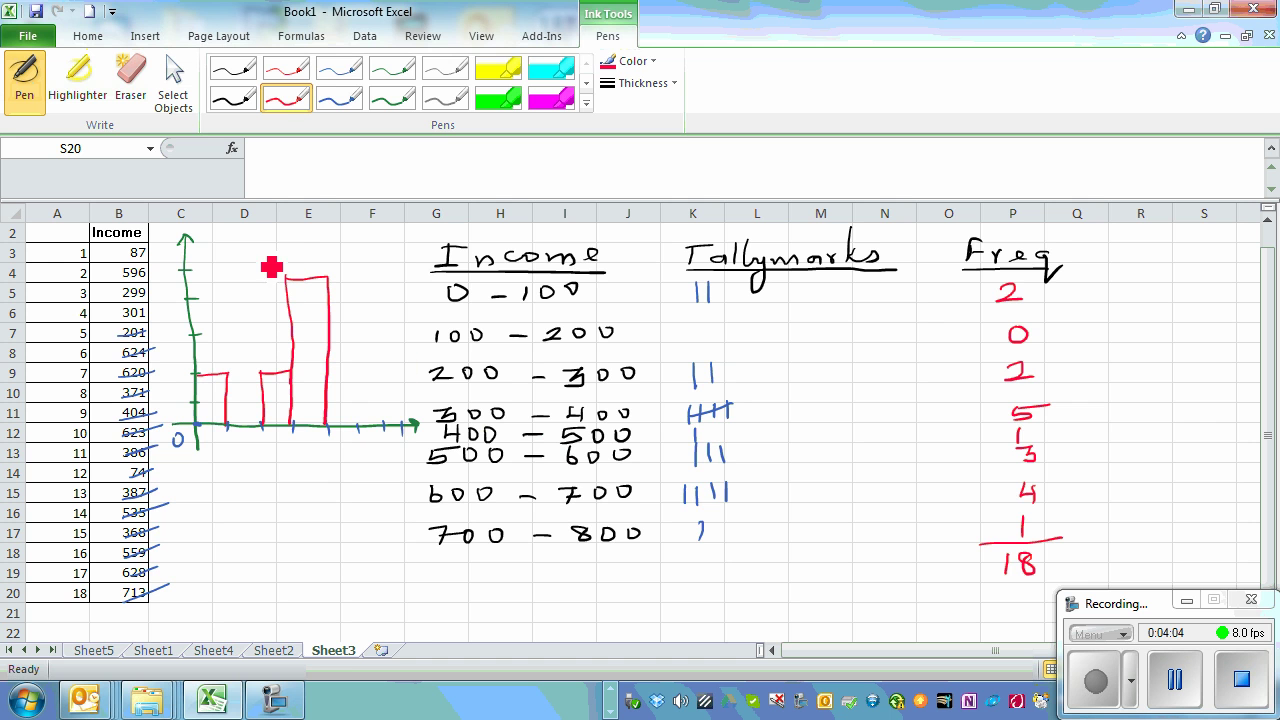
drag(225, 255, 308, 254)
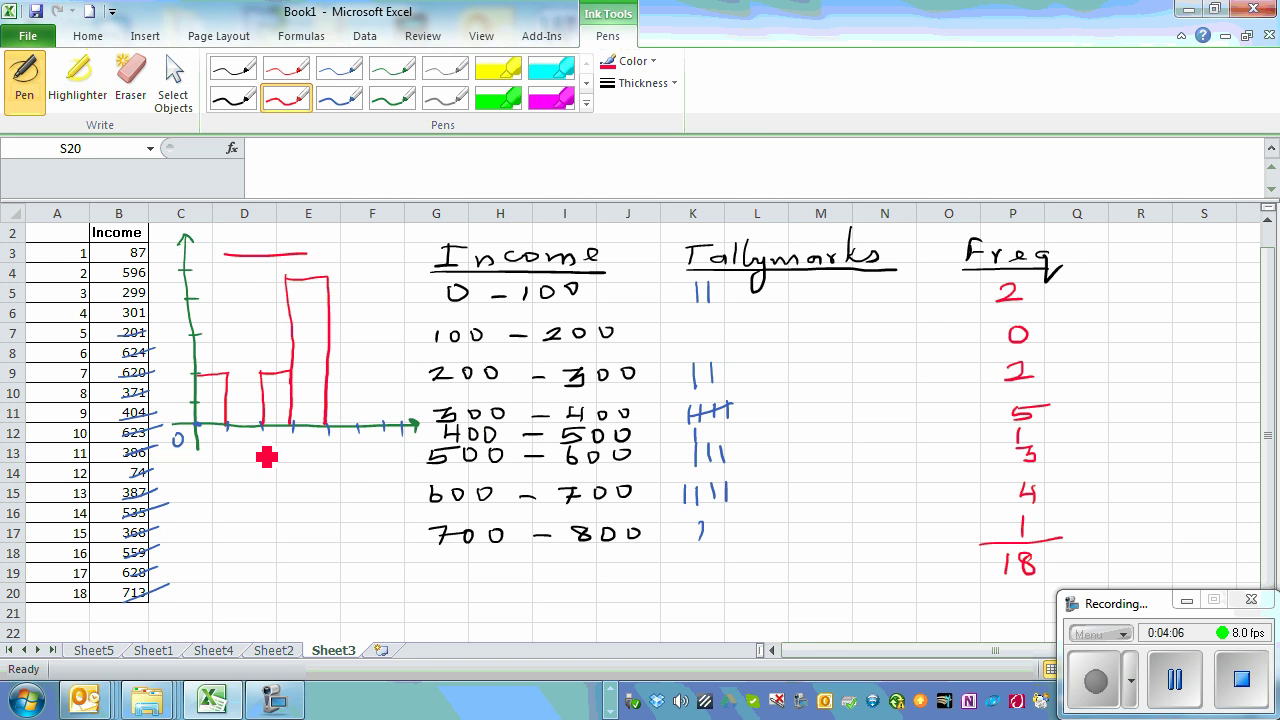
Write the axis labels Income under the horizontal axis and Freq beside the vertical axis.
mouse_move(256, 447)
mouse_down()
mouse_move(256, 465)
mouse_move(268, 447)
mouse_up()
drag(244, 465, 380, 461)
mouse_move(161, 321)
mouse_down()
mouse_move(162, 340)
mouse_move(181, 321)
mouse_move(177, 331)
mouse_move(223, 334)
mouse_move(226, 352)
mouse_up()
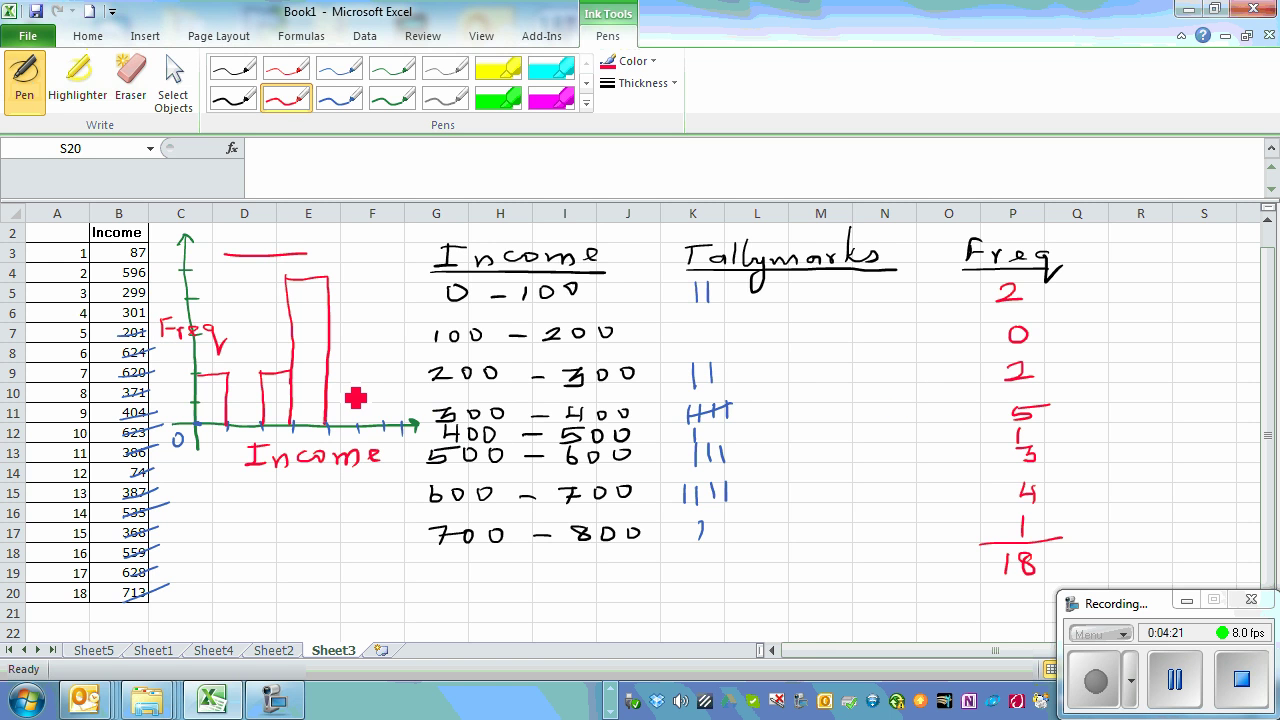
Draw the bars for the 400–500, 500–600 and 600–700 ranges.
mouse_move(341, 402)
mouse_down()
mouse_move(369, 400)
mouse_move(370, 431)
mouse_up()
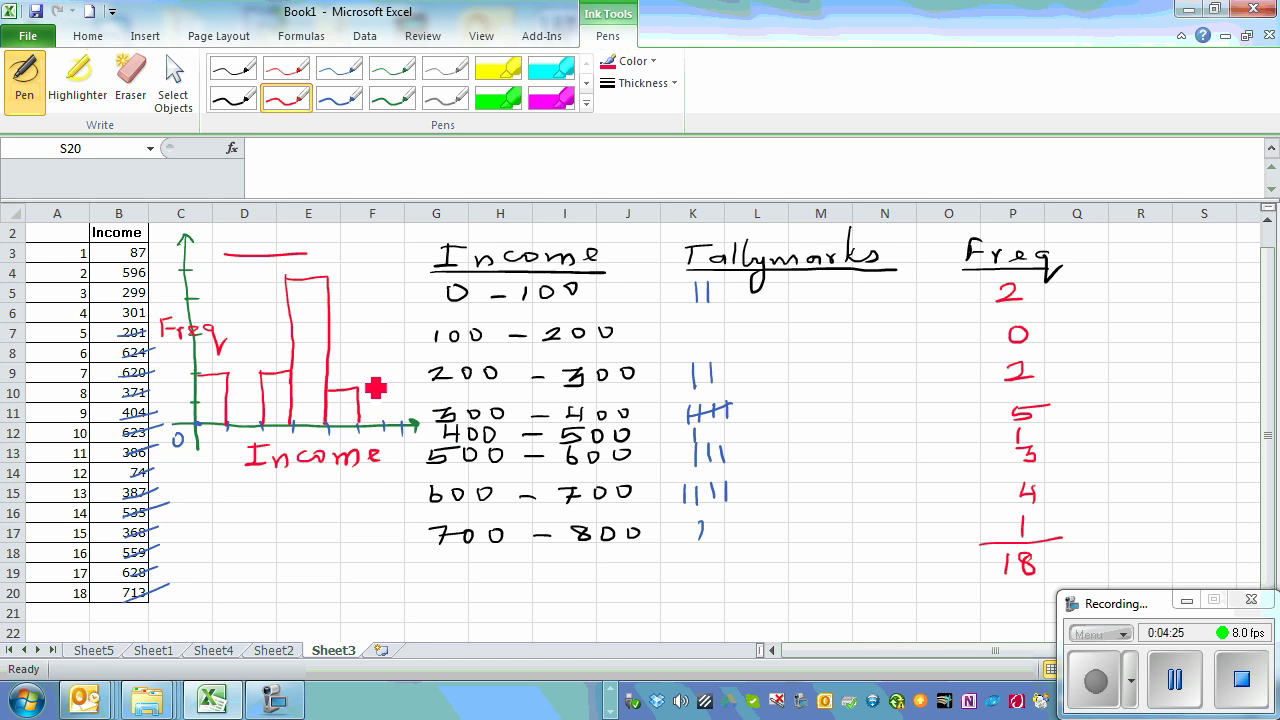
mouse_move(371, 346)
mouse_down()
mouse_move(361, 405)
mouse_move(360, 339)
mouse_move(384, 339)
mouse_move(395, 429)
mouse_up()
mouse_move(398, 341)
mouse_down()
mouse_move(400, 322)
mouse_move(418, 334)
mouse_move(416, 419)
mouse_move(436, 406)
mouse_move(424, 409)
mouse_move(440, 424)
mouse_up()
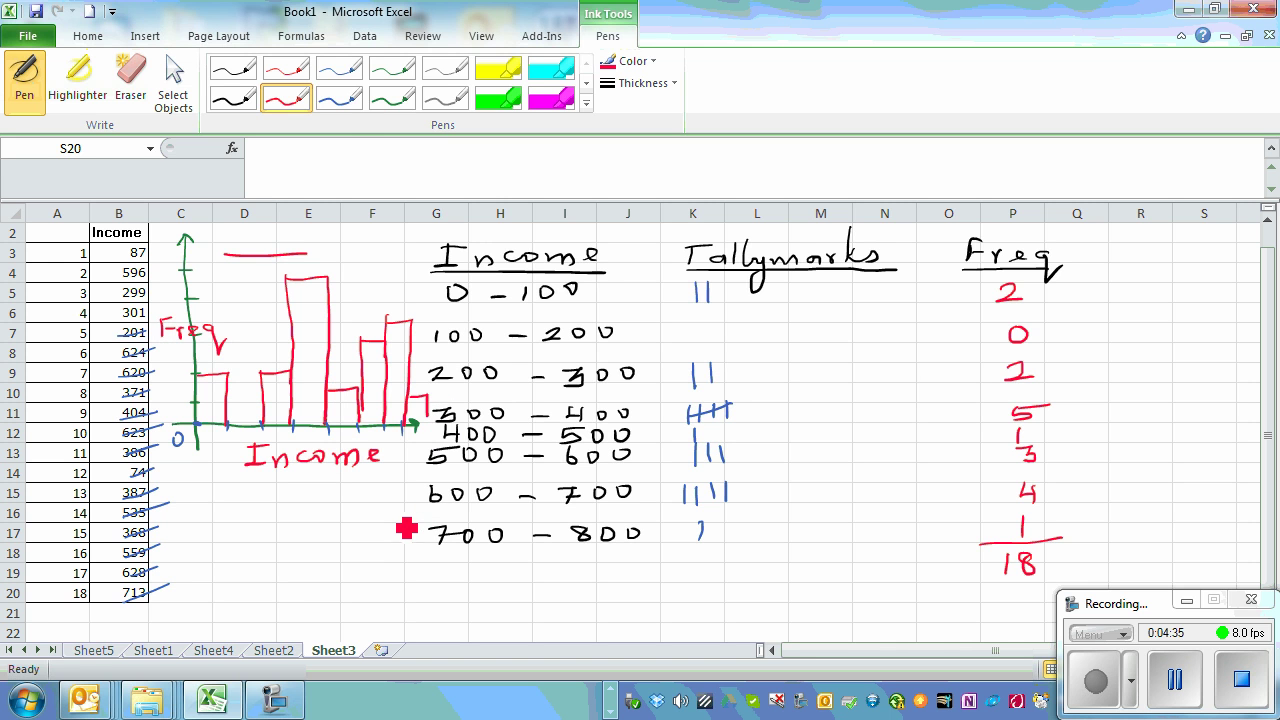
Write blue frequencies 2, 0, 2, 5, 1, 3, 4, 1 above the histogram bars, then stop inking.
click(340, 99)
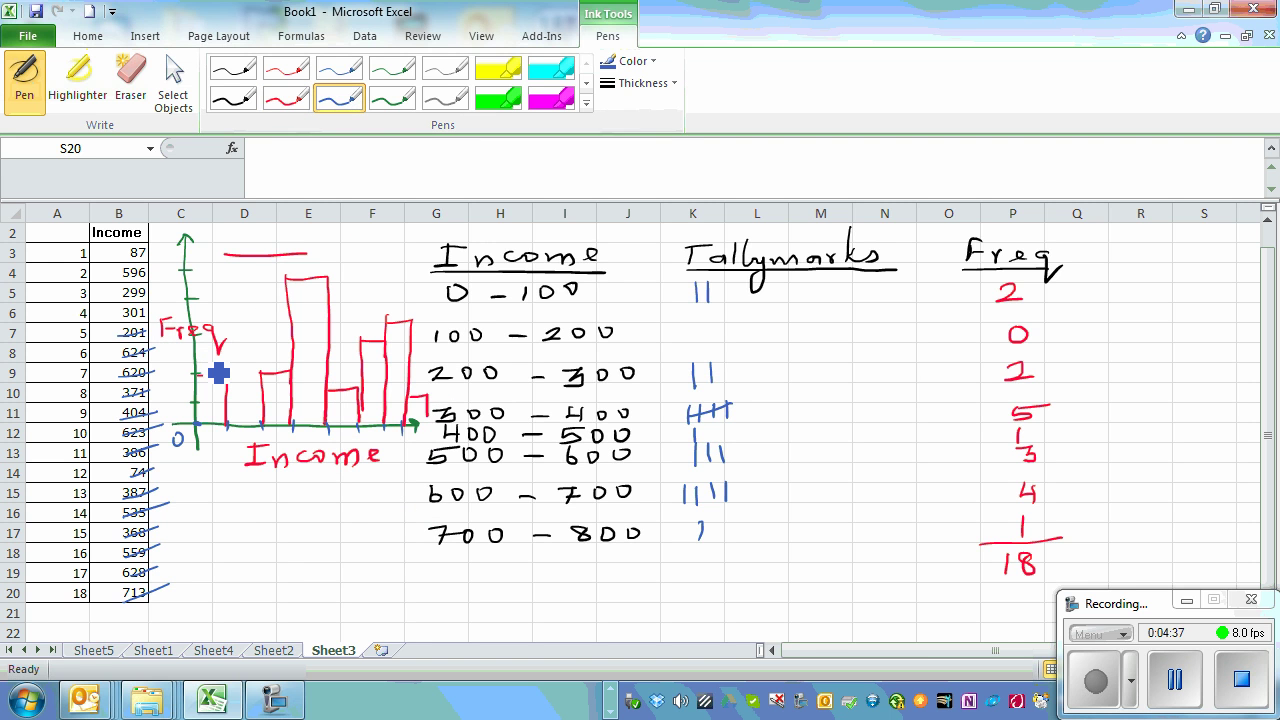
mouse_move(204, 358)
mouse_down()
mouse_move(251, 392)
mouse_move(284, 366)
mouse_up()
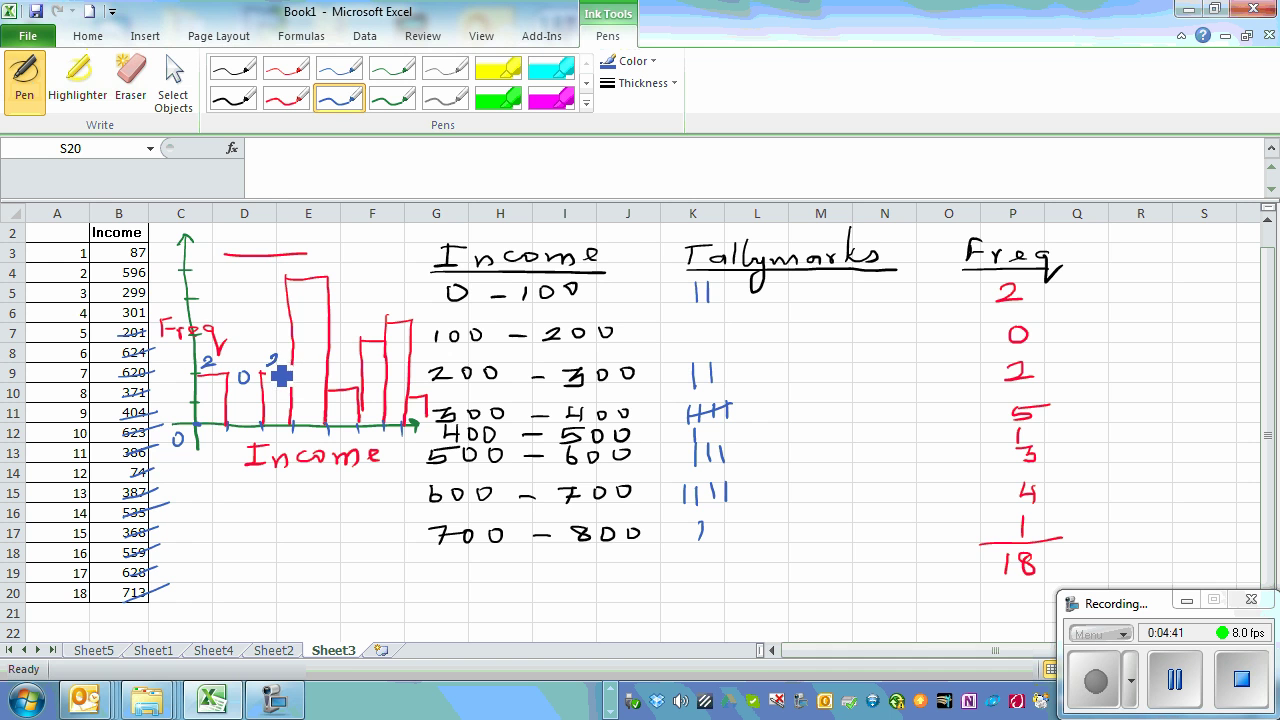
mouse_move(309, 255)
mouse_down()
mouse_move(307, 268)
mouse_move(320, 255)
mouse_up()
drag(344, 375, 345, 387)
mouse_move(363, 320)
mouse_down()
mouse_move(364, 333)
mouse_move(403, 314)
mouse_up()
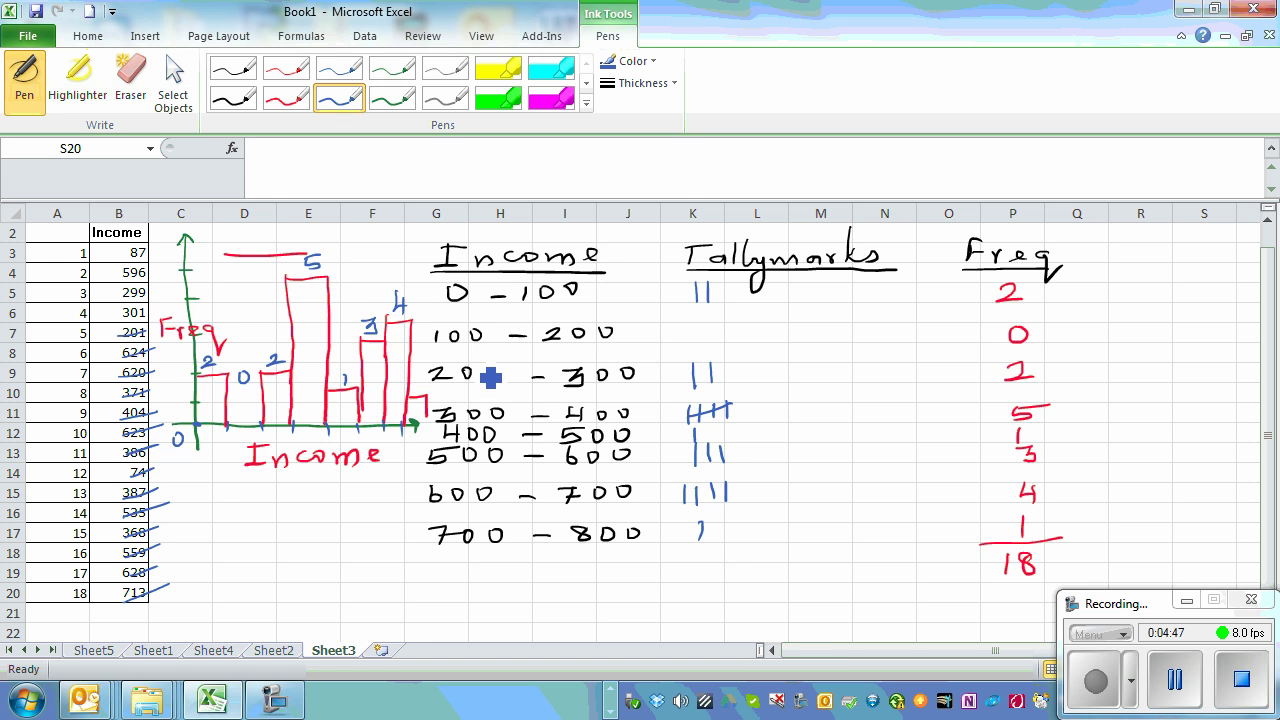
drag(423, 372, 422, 386)
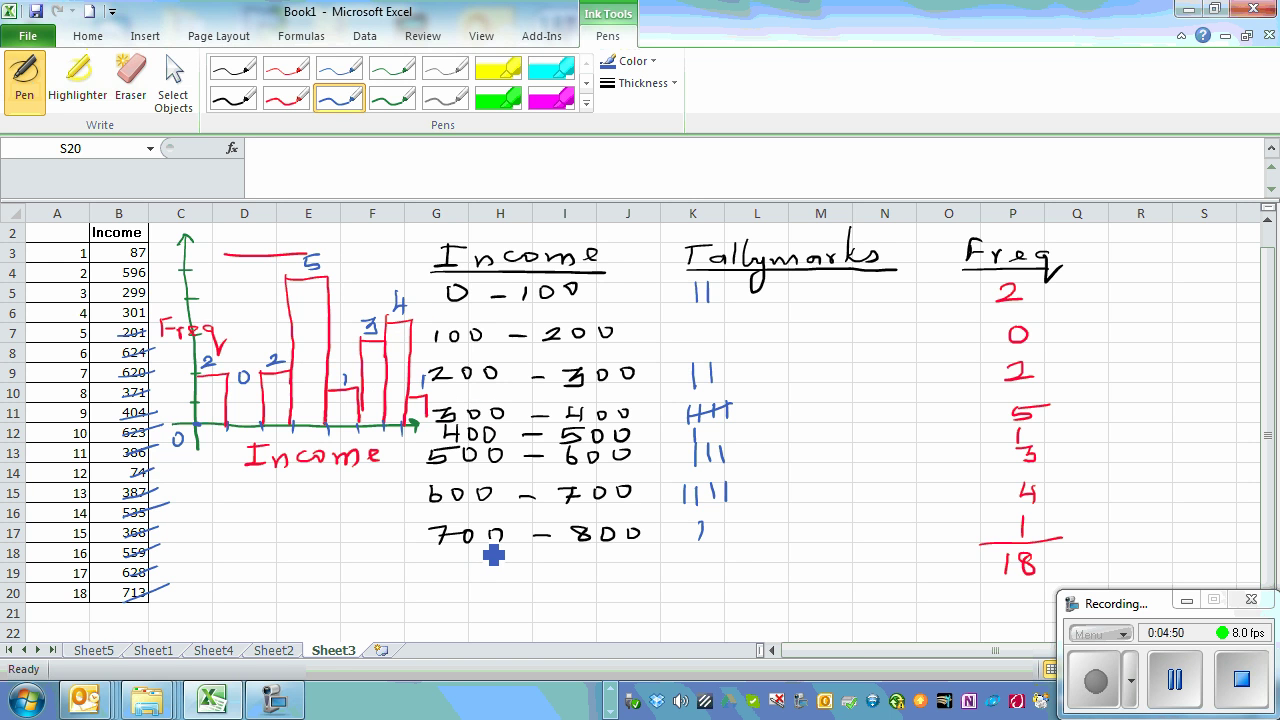
click(607, 710)
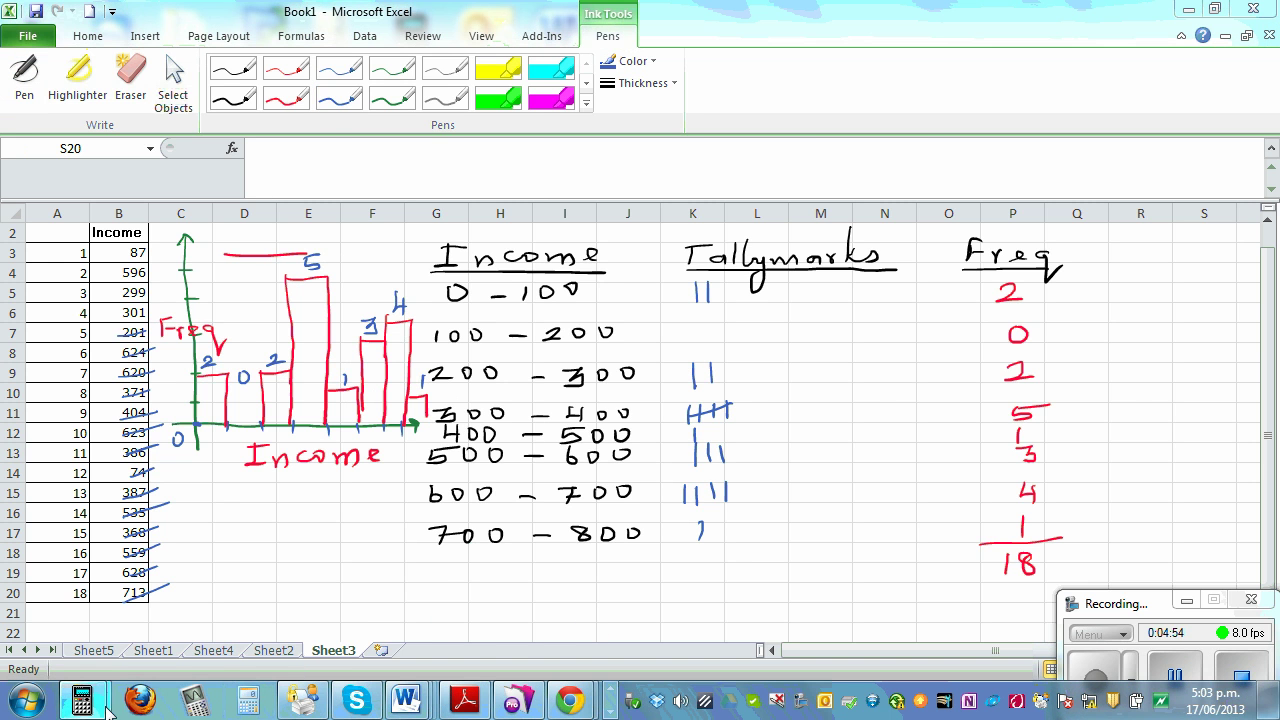
Bring the calculator emulator to the front and reposition its window.
mouse_move(82, 700)
click(301, 567)
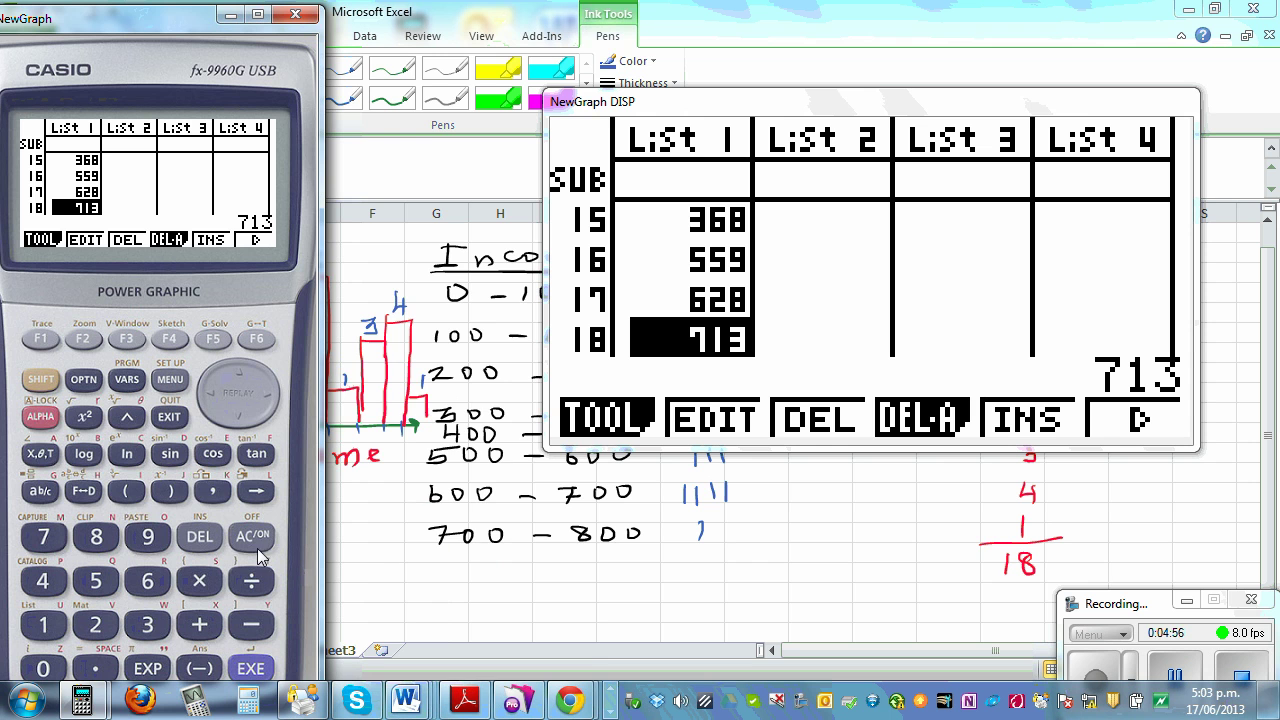
double_click(143, 28)
drag(148, 17, 213, 36)
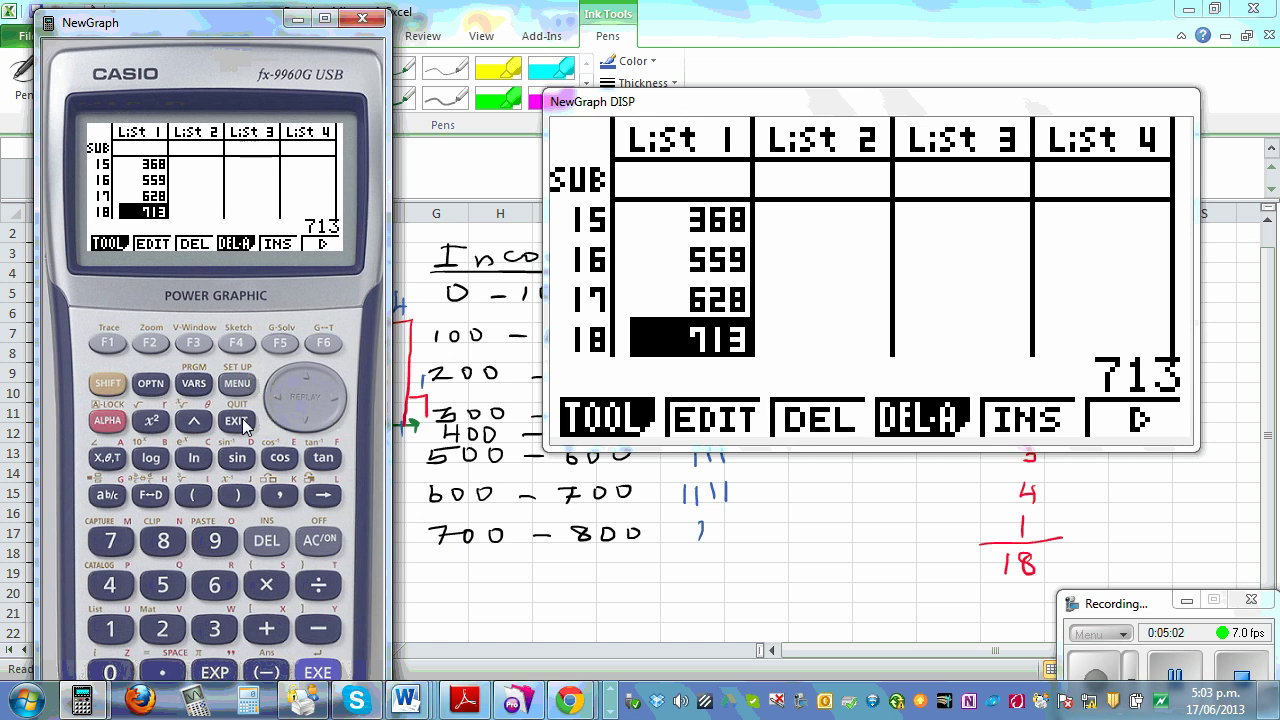
Set StatGraph1's graph type to Hist and draw GPH1 to reach the Histogram Setting prompt.
click(329, 348)
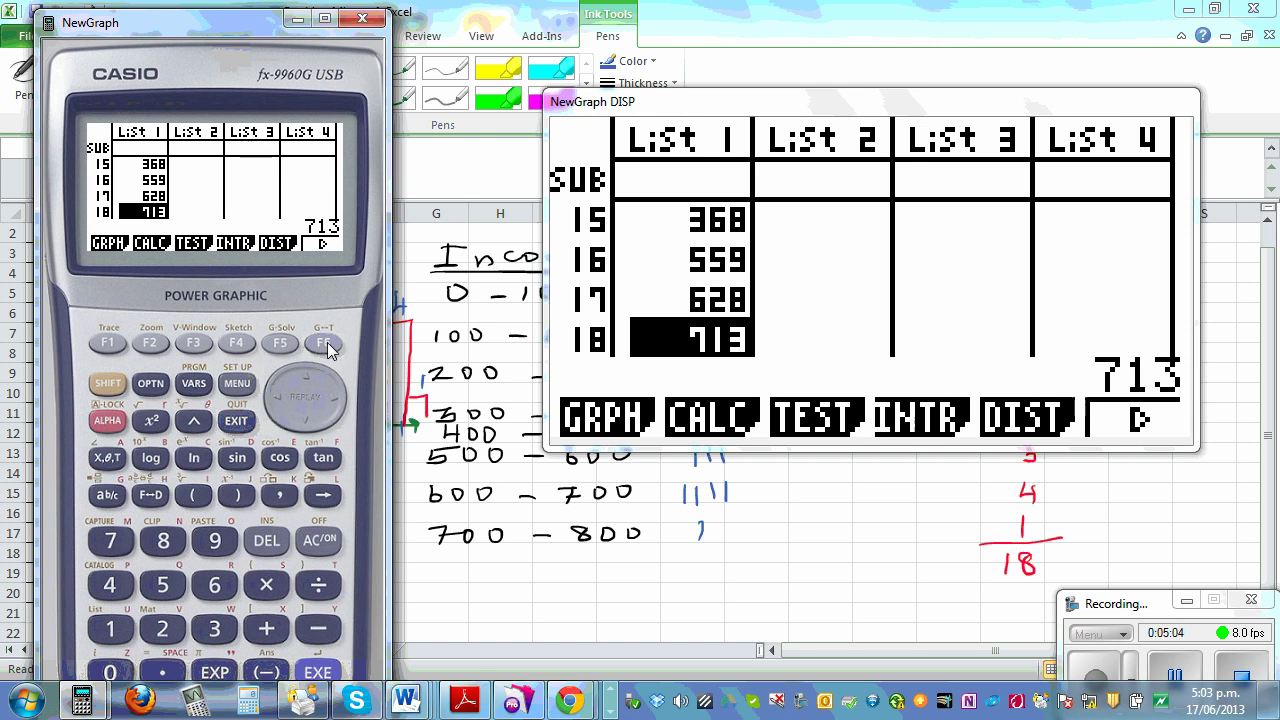
key(F1)
click(320, 345)
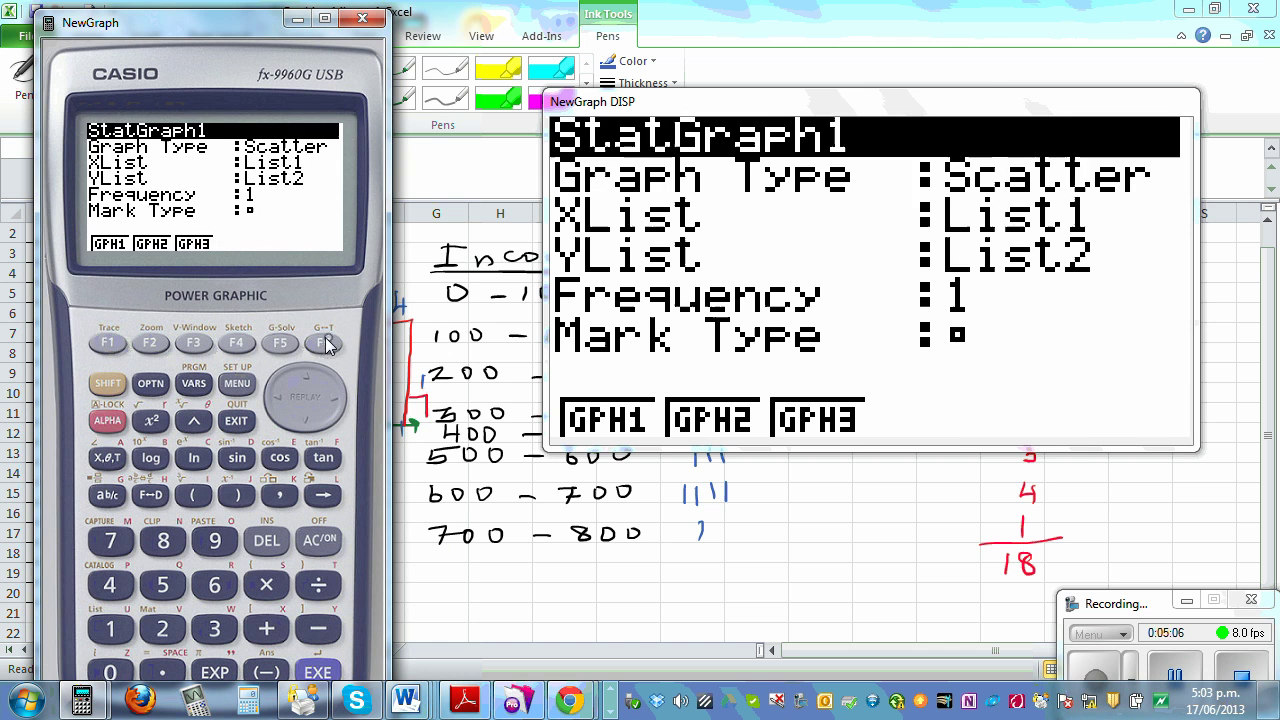
click(313, 414)
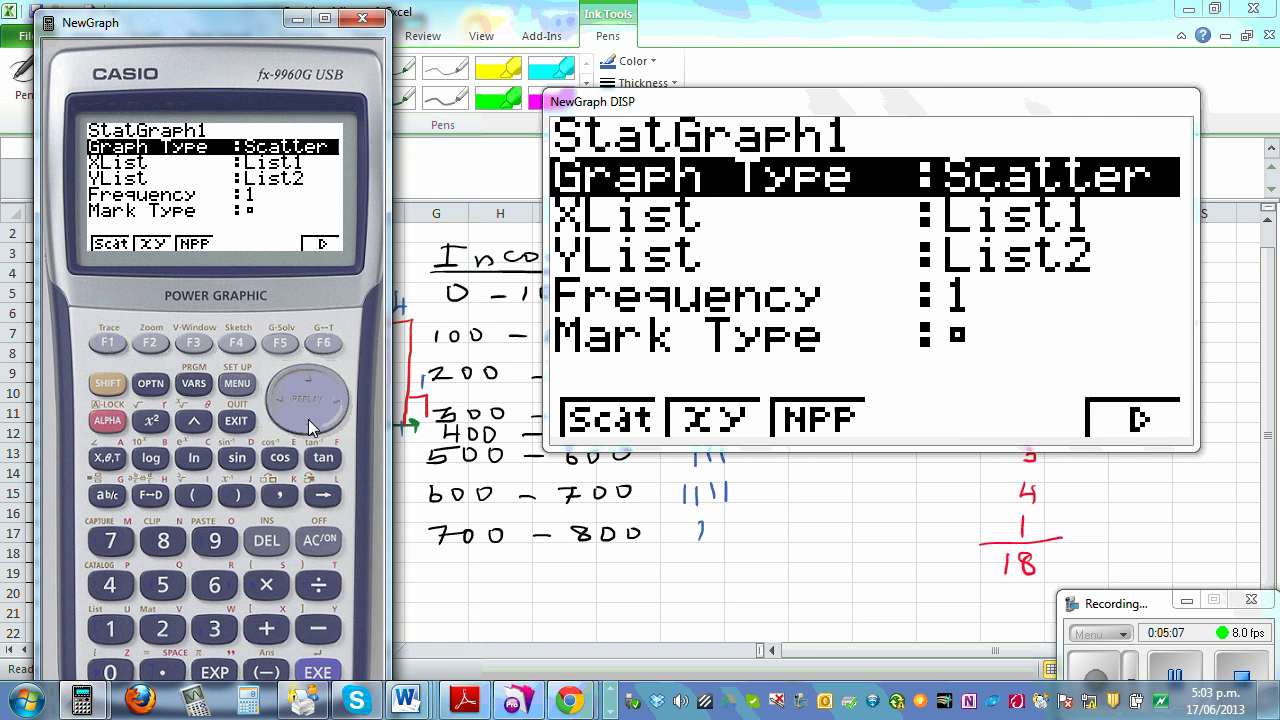
click(325, 345)
click(106, 344)
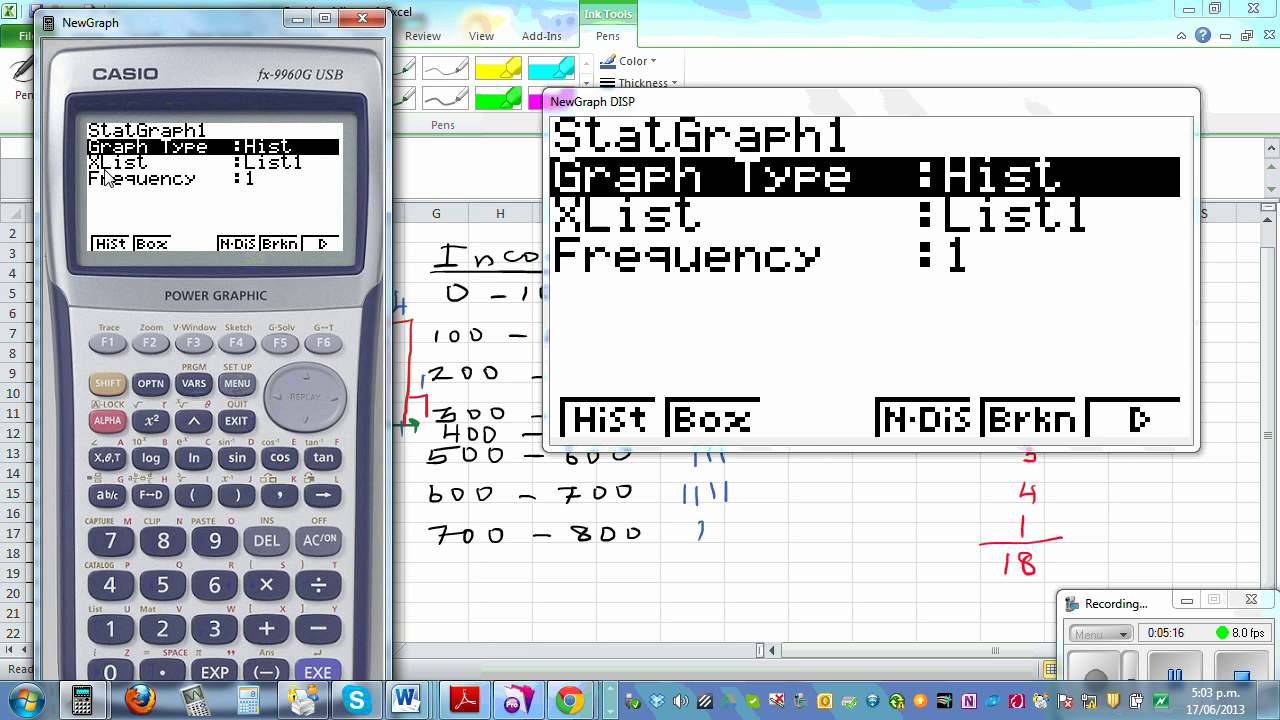
click(237, 421)
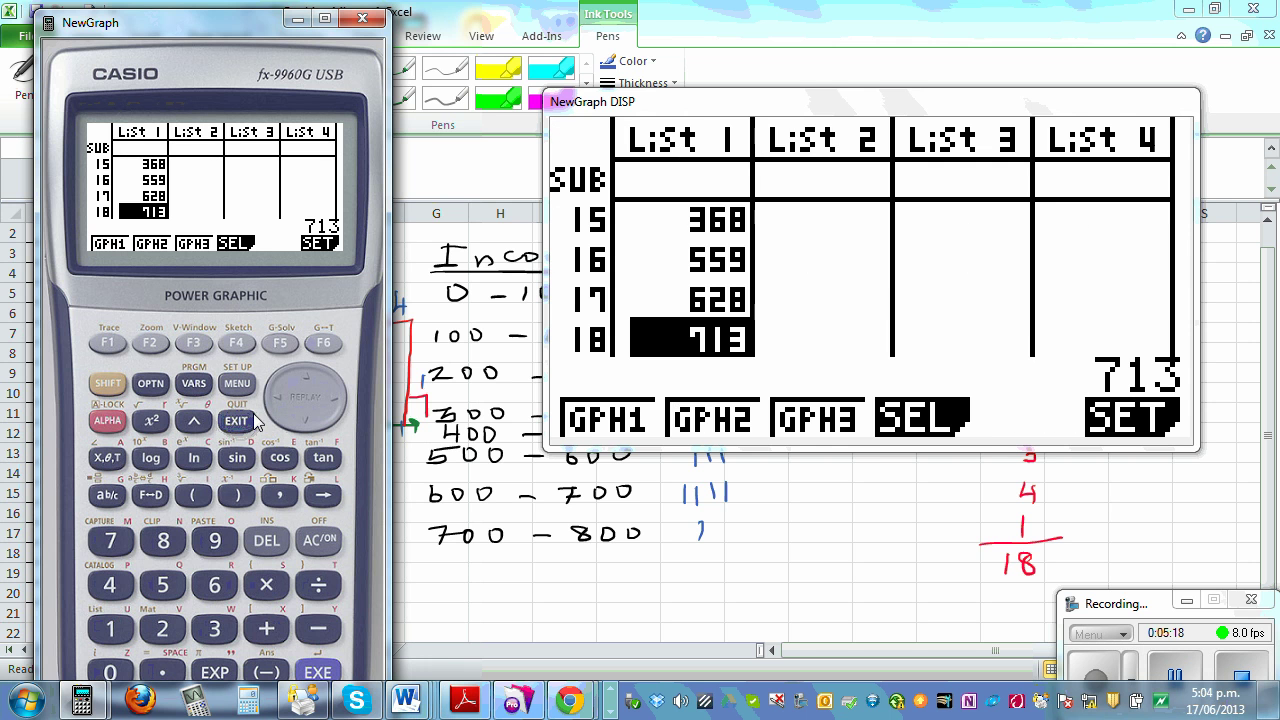
click(107, 343)
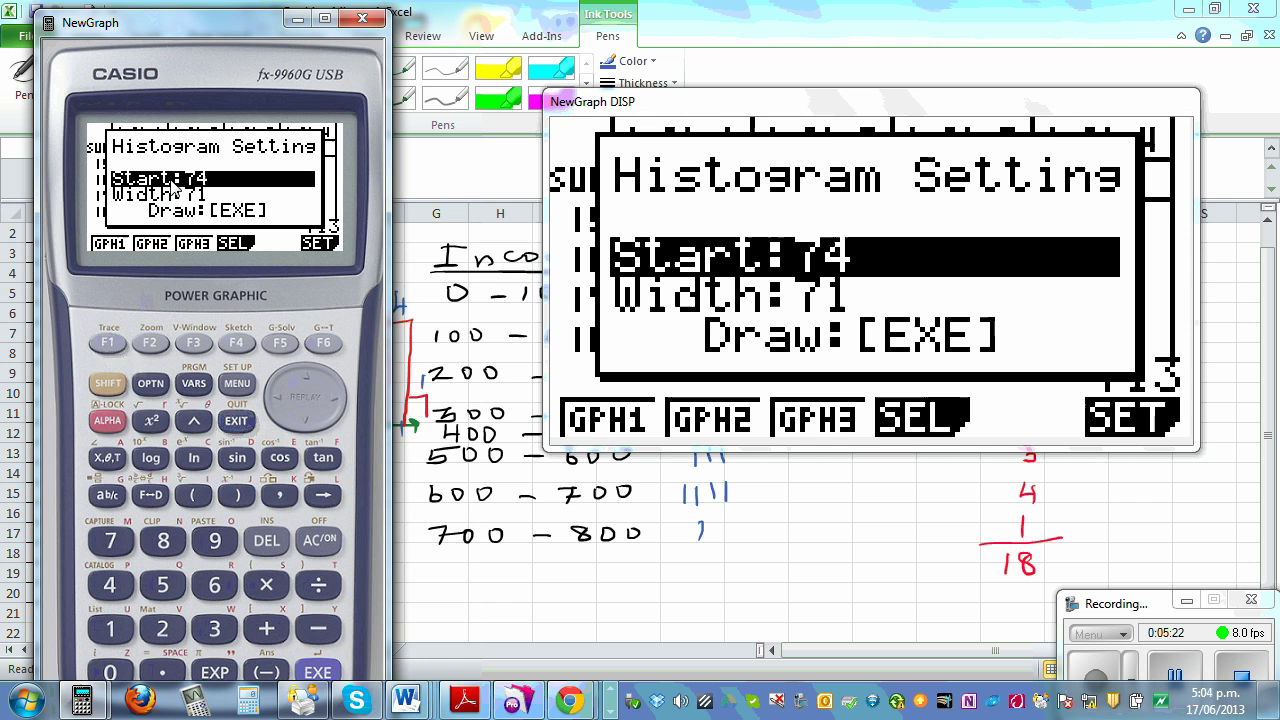
Enter histogram Start 0 and Width 100, then draw the calculator histogram.
click(113, 677)
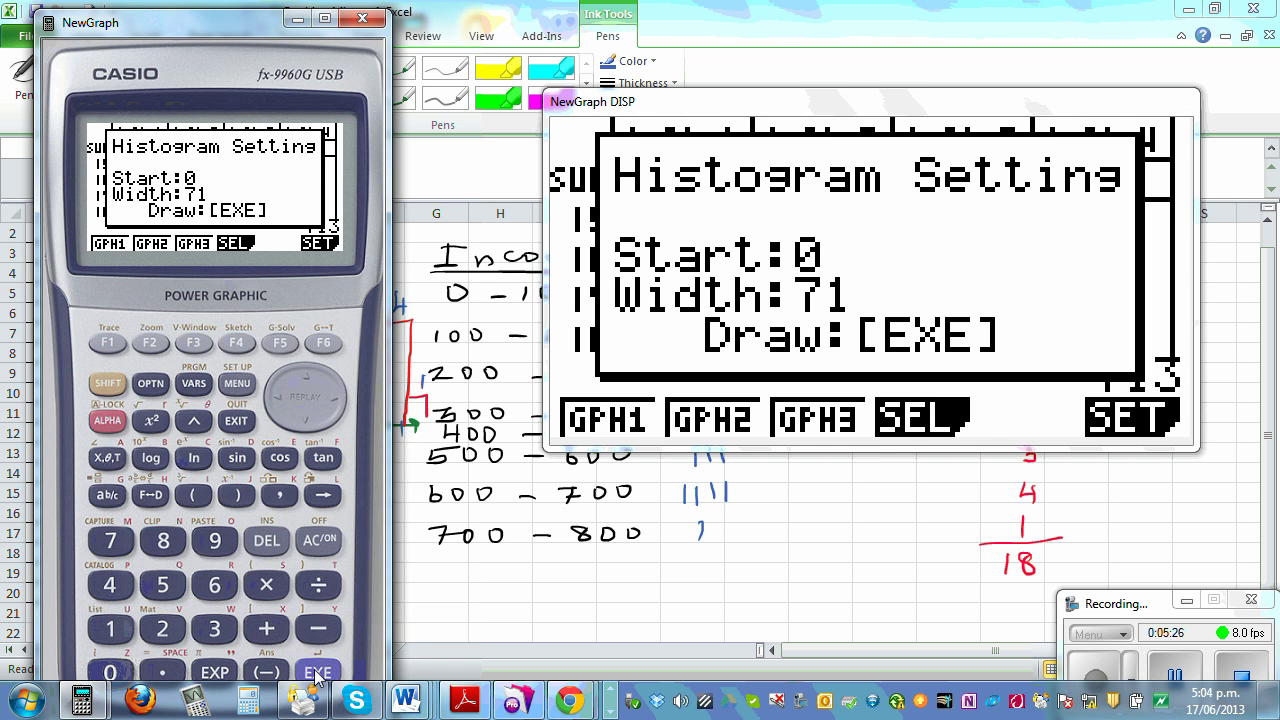
click(318, 674)
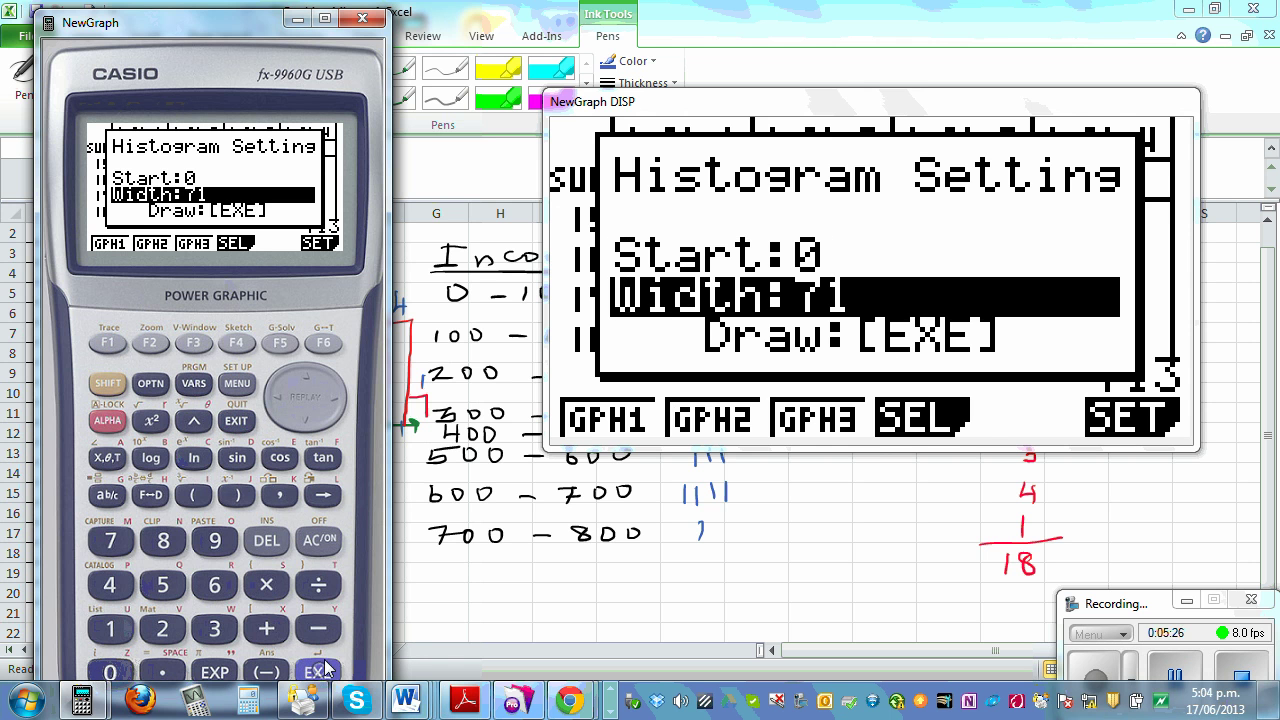
click(112, 630)
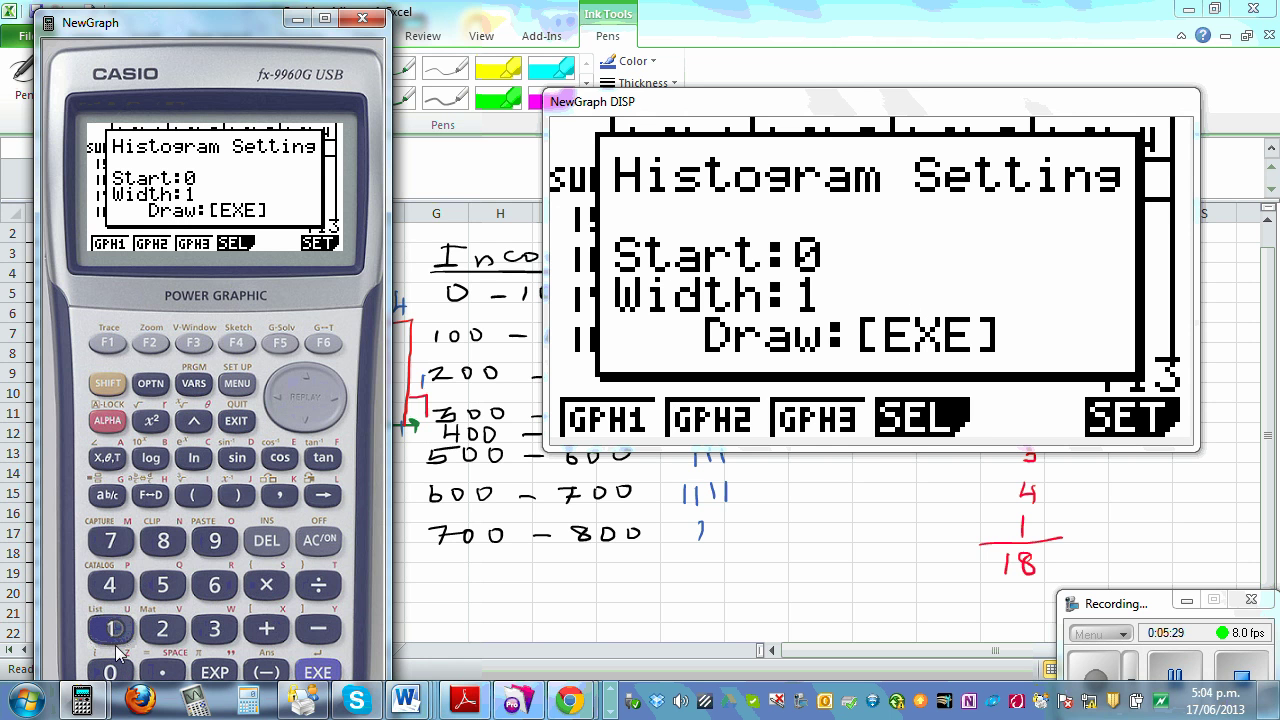
click(113, 674)
click(113, 674)
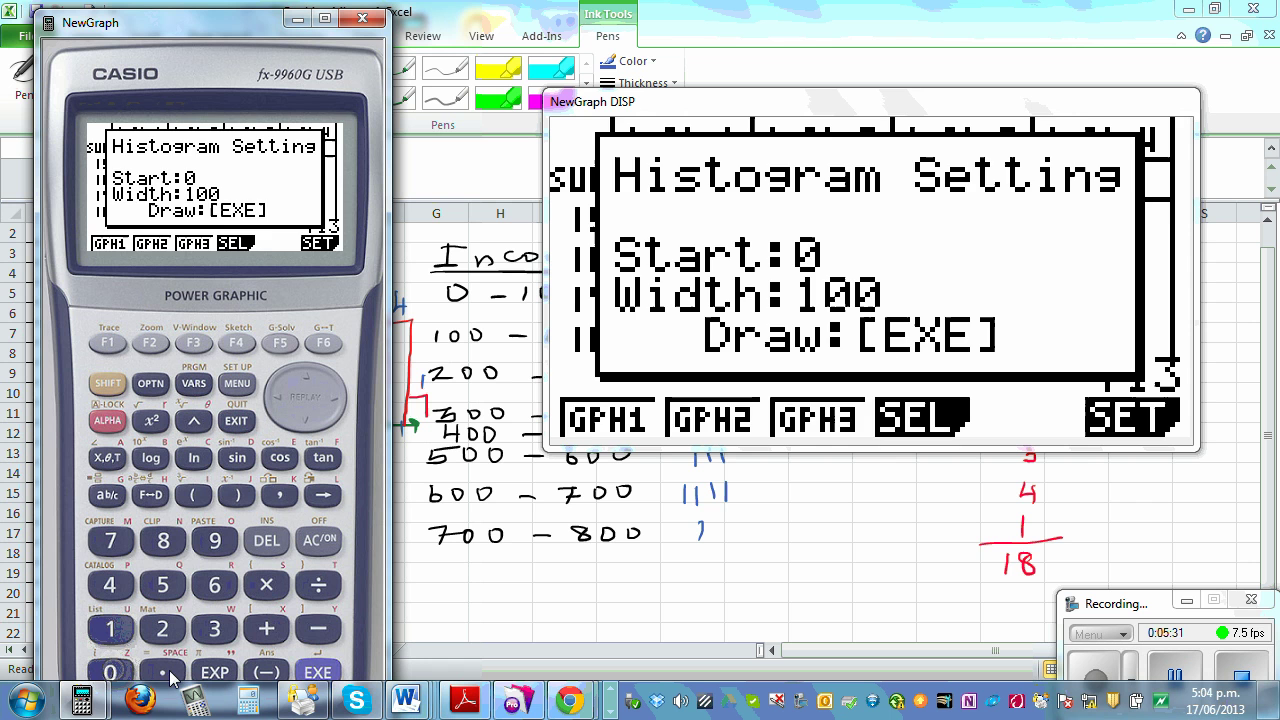
click(318, 672)
click(318, 672)
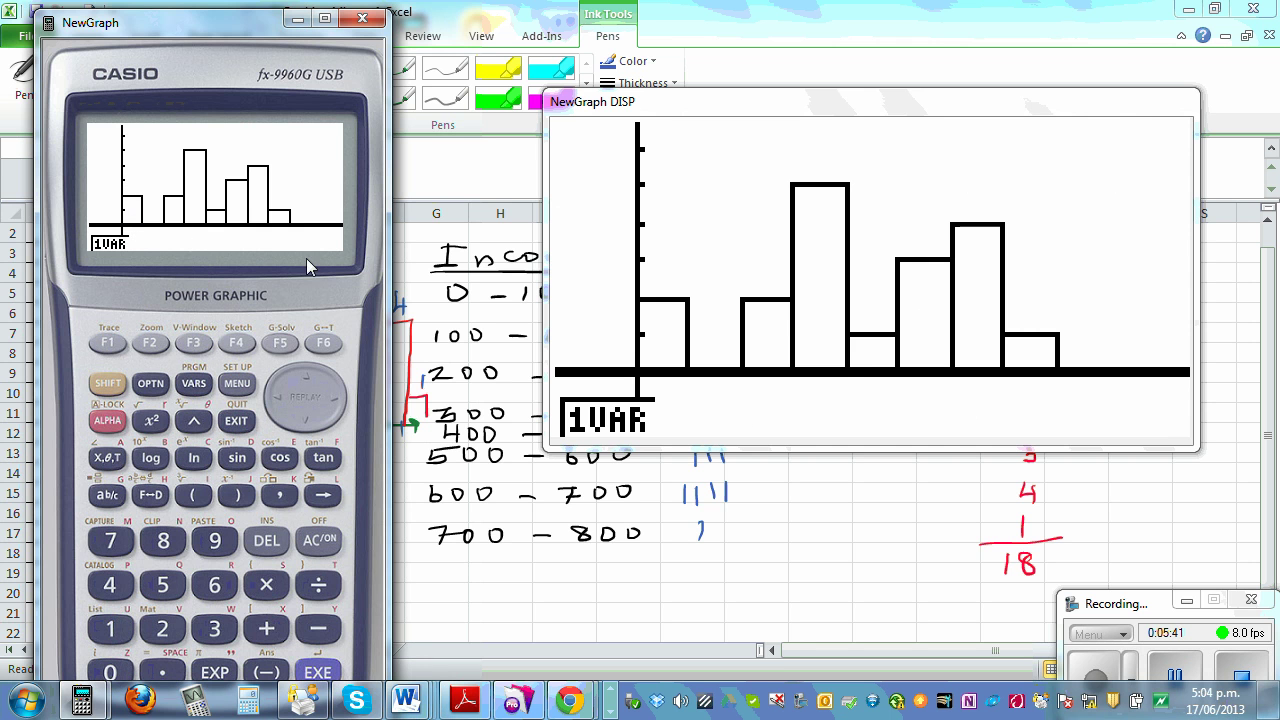
Place the histogram display beside the inked chart, minimise the calculator and return to Excel.
drag(791, 111, 704, 241)
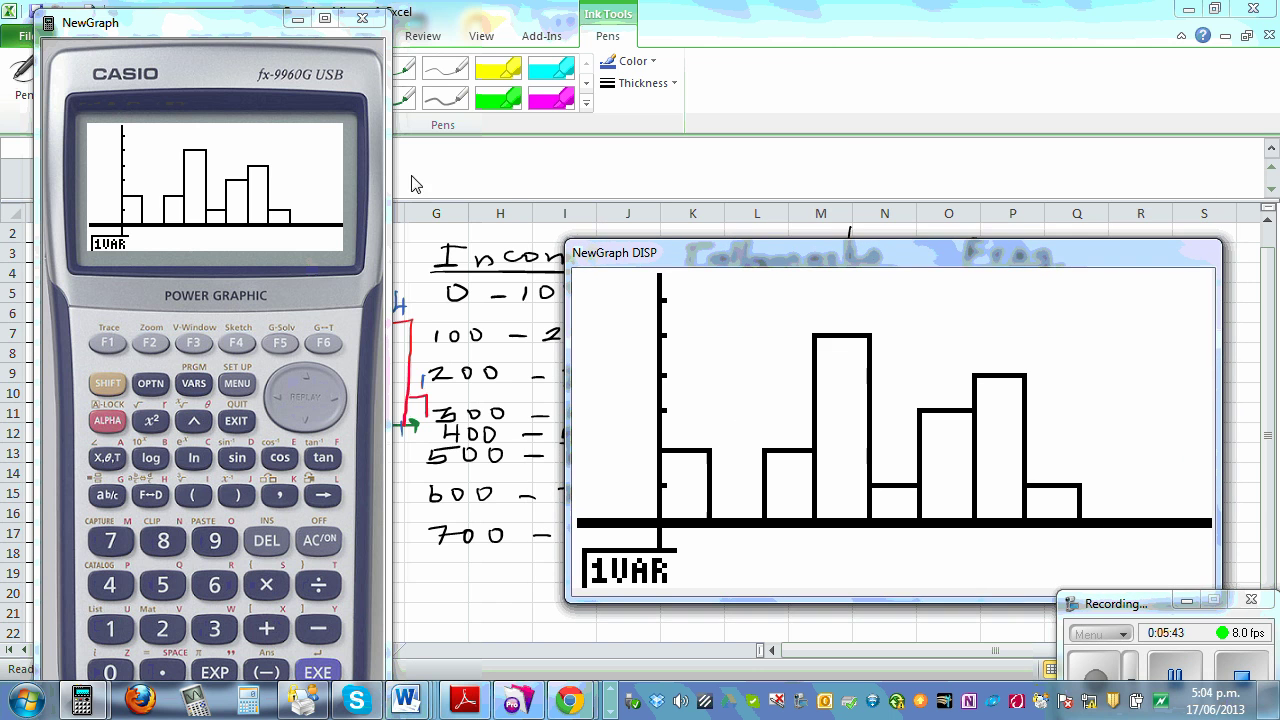
mouse_move(244, 32)
mouse_down()
mouse_move(203, 38)
mouse_move(175, 64)
mouse_up()
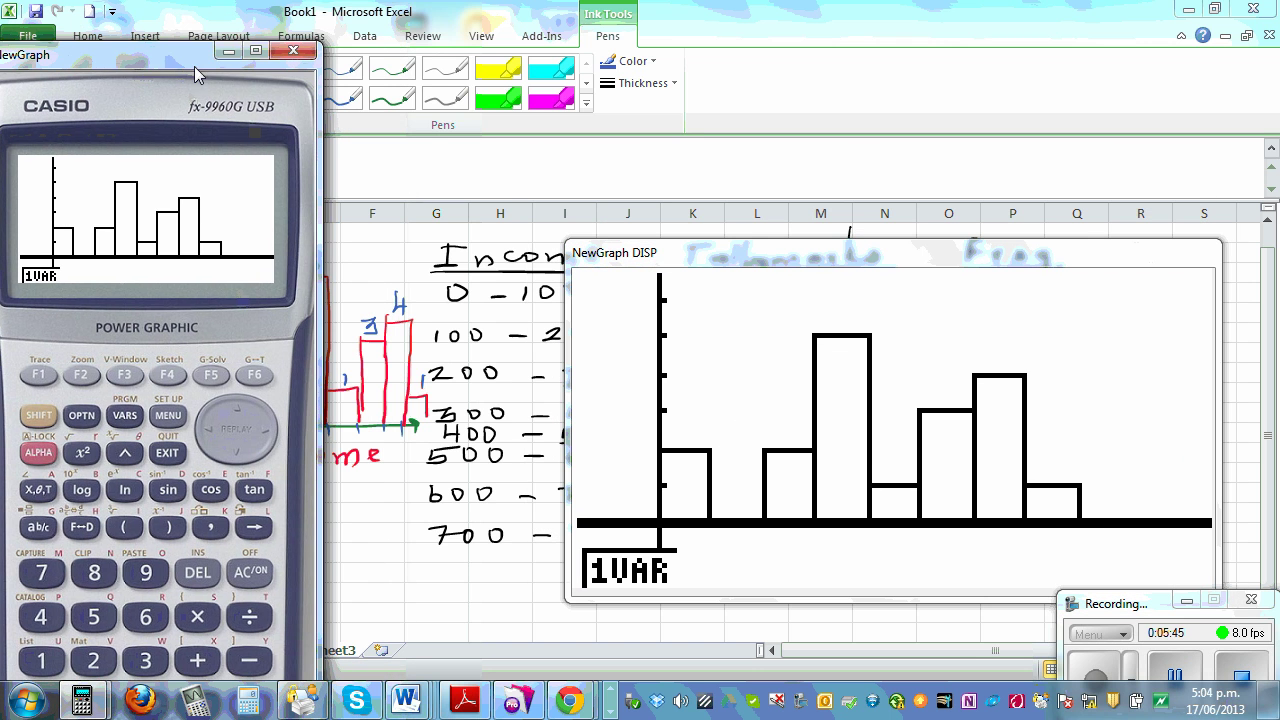
click(229, 51)
drag(787, 257, 722, 153)
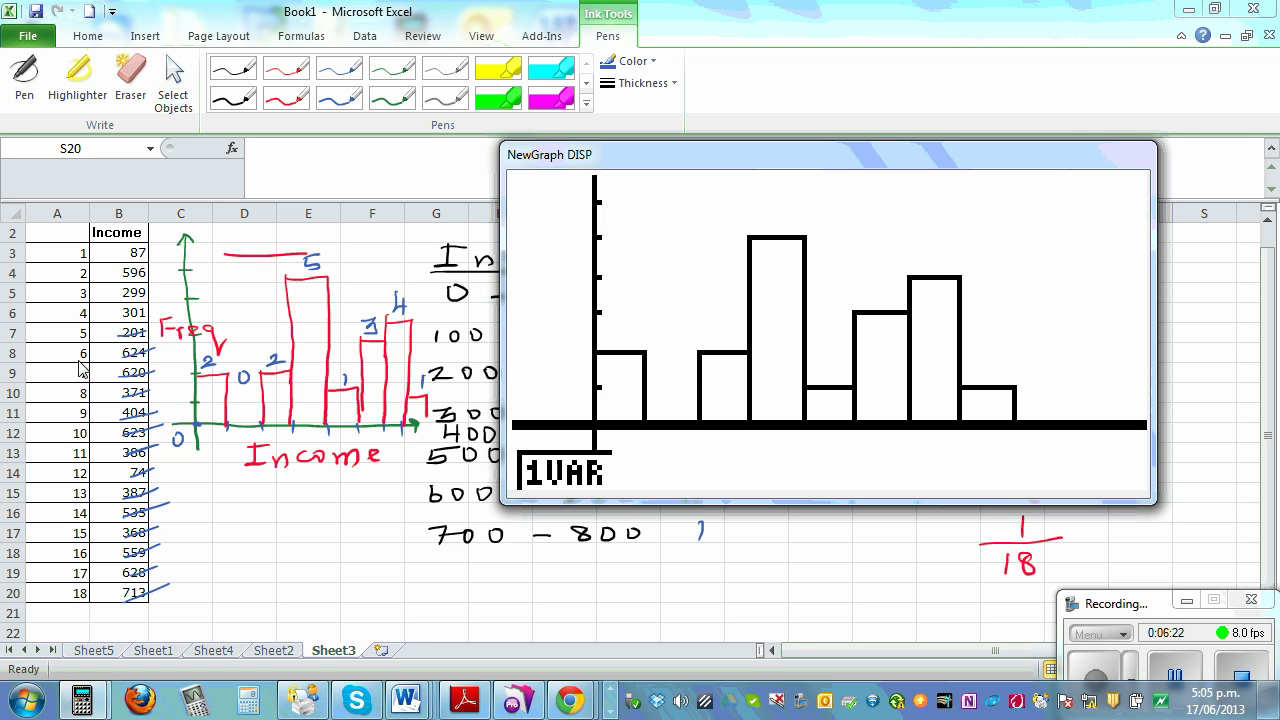
click(716, 579)
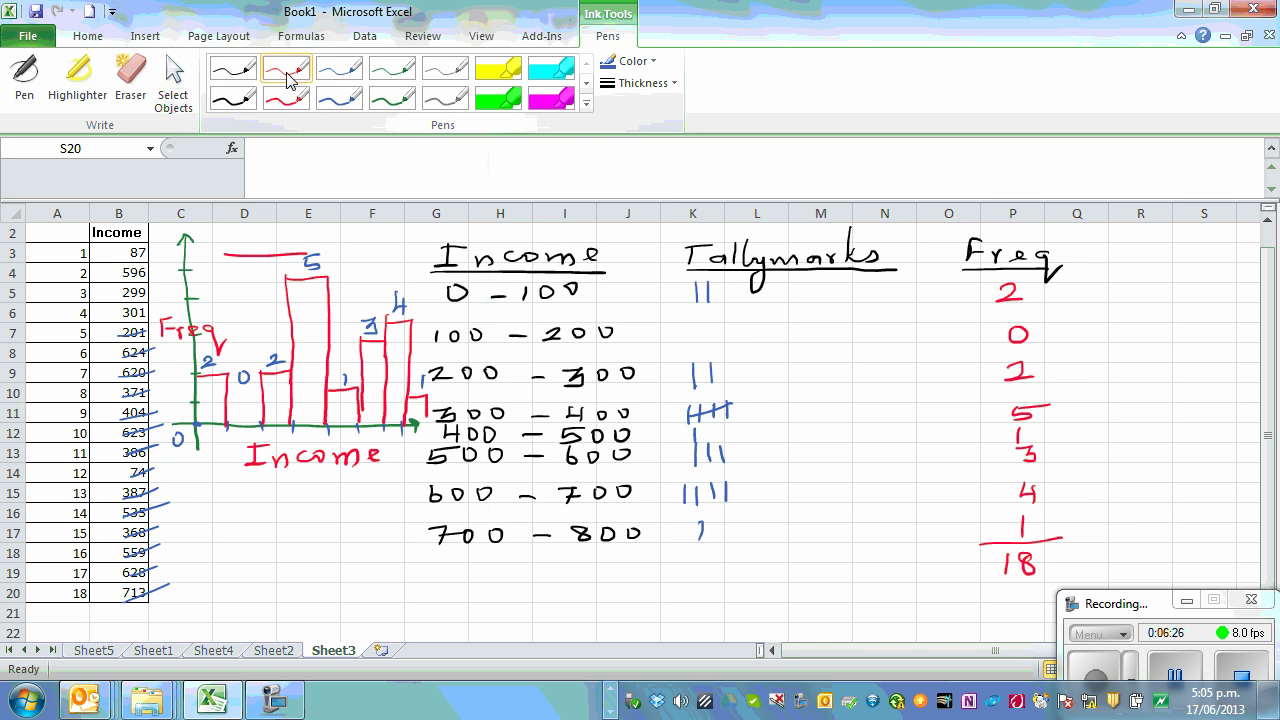
Write 5, 4 and a double-underlined 9 in black ink beneath the table.
click(232, 100)
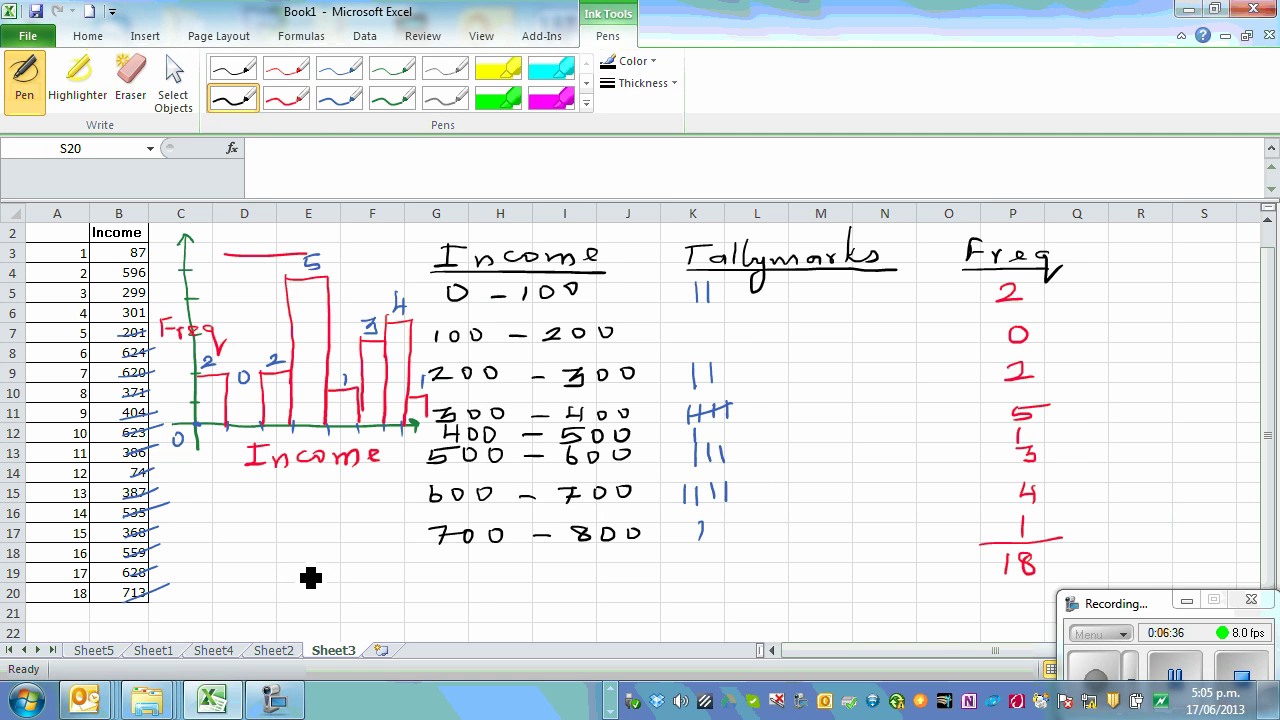
drag(312, 576, 320, 564)
mouse_move(781, 552)
mouse_down()
mouse_move(799, 568)
mouse_move(788, 580)
mouse_up()
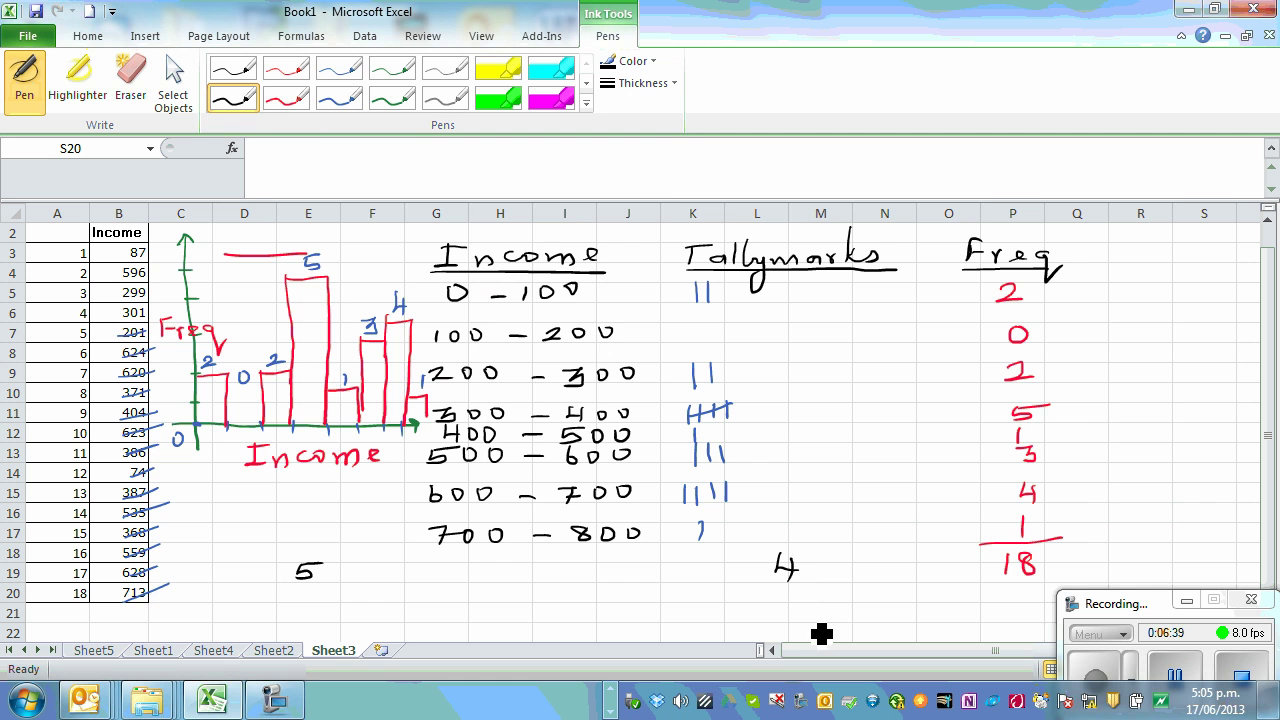
click(513, 566)
drag(482, 600, 566, 607)
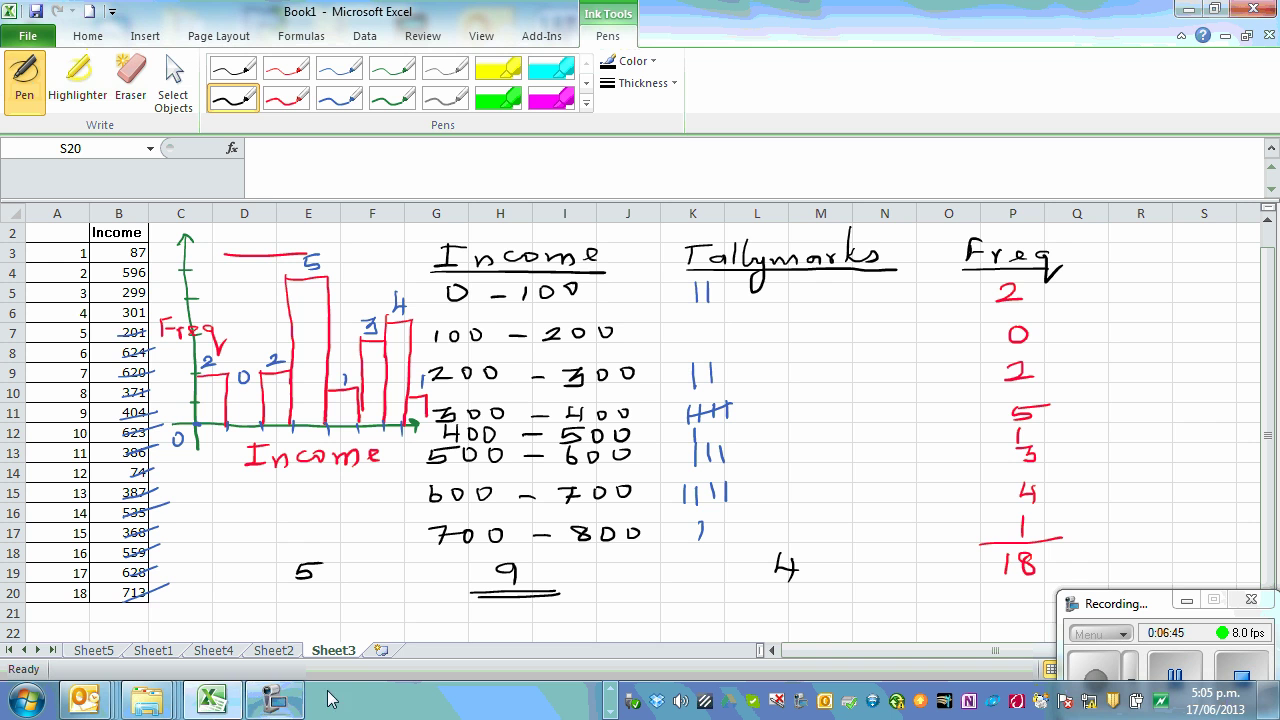
click(612, 697)
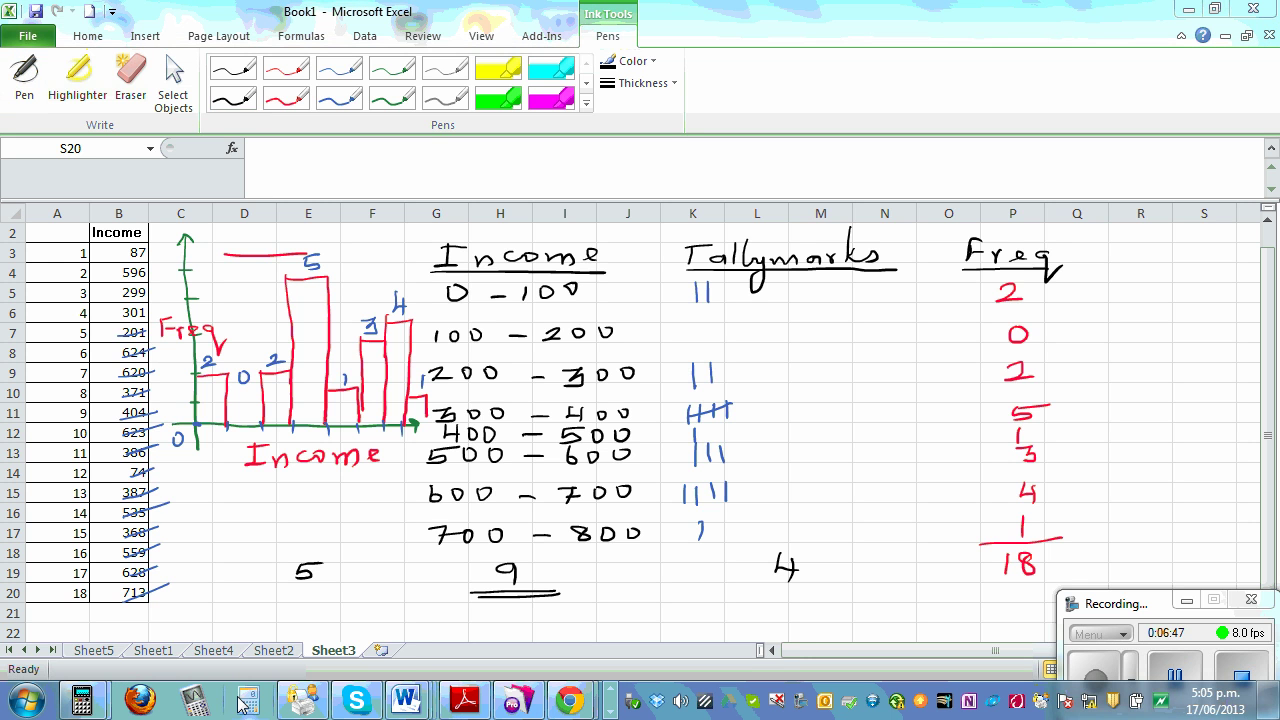
Compare against the NewGraph calculator histogram, then return to Excel and select the blue pen.
mouse_move(82, 700)
click(205, 607)
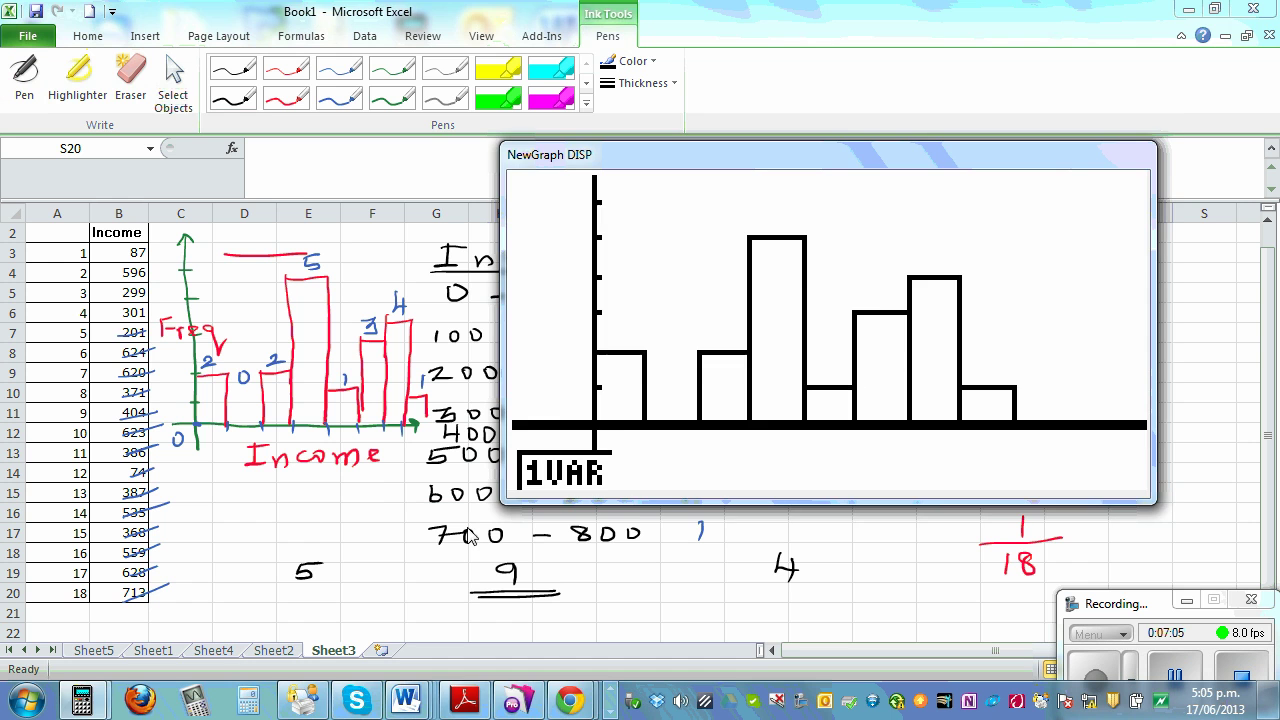
click(437, 553)
click(339, 97)
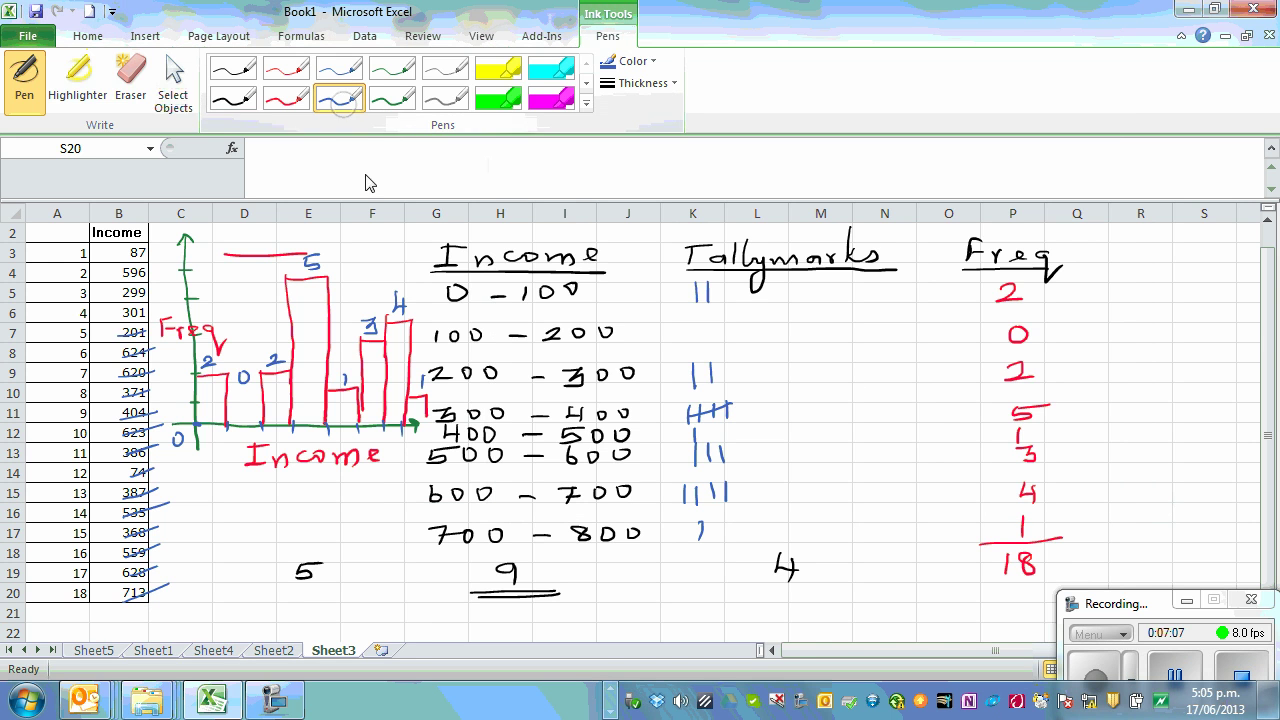
Hatch the red histogram's bars in blue and circle the middle bars.
drag(232, 370, 198, 386)
drag(288, 376, 264, 390)
mouse_move(288, 388)
mouse_down()
mouse_move(264, 402)
mouse_move(264, 422)
mouse_up()
mouse_move(417, 327)
mouse_down()
mouse_move(422, 377)
mouse_move(410, 388)
mouse_move(436, 401)
mouse_move(408, 416)
mouse_up()
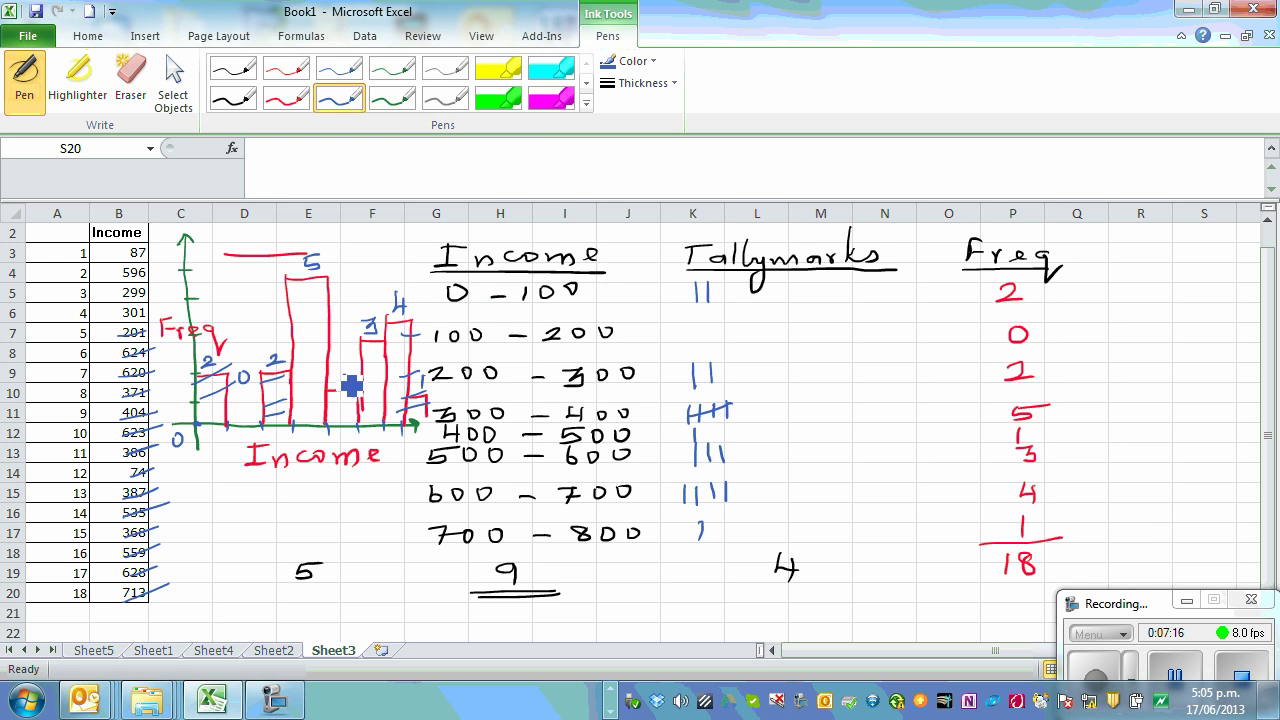
mouse_move(372, 268)
mouse_down()
mouse_move(311, 267)
mouse_move(291, 296)
mouse_move(307, 426)
mouse_move(331, 443)
mouse_move(383, 434)
mouse_move(401, 388)
mouse_move(372, 272)
mouse_up()
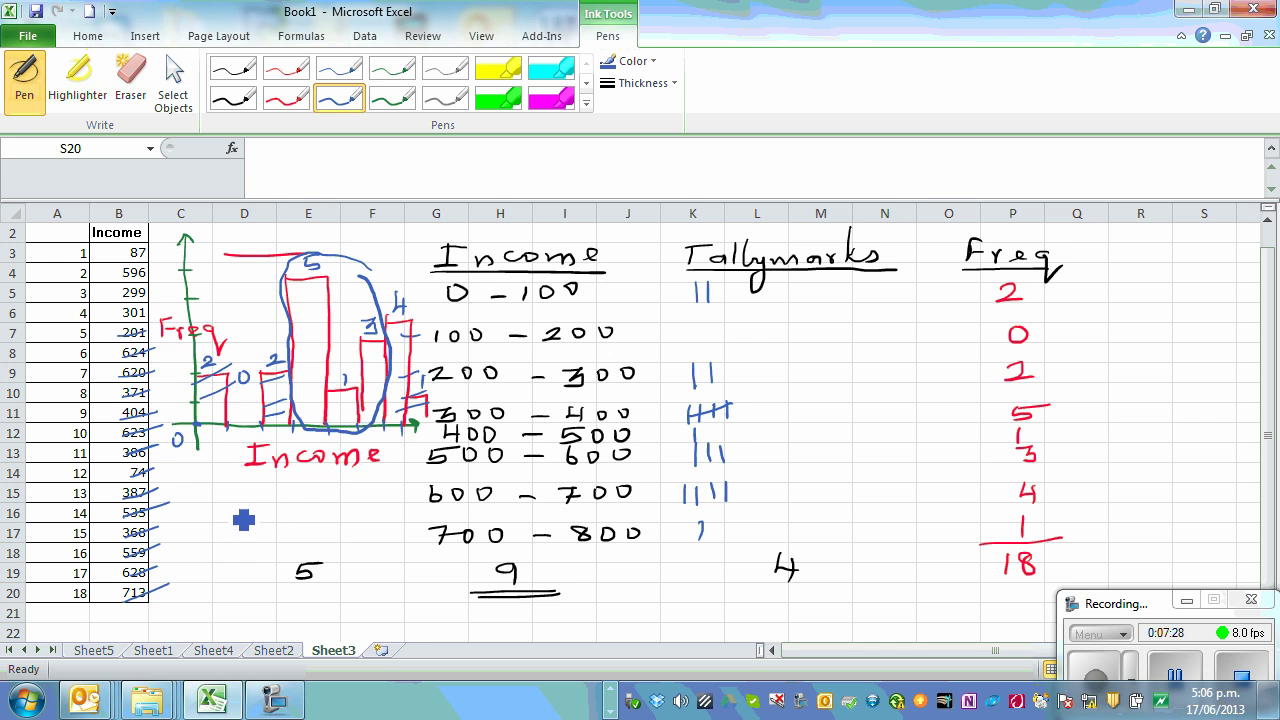
Write 50% below the chart, box the range 200–600, and label the tallest bar 300.
mouse_move(224, 515)
mouse_down()
mouse_move(254, 523)
mouse_move(254, 509)
mouse_move(254, 534)
mouse_move(280, 514)
mouse_up()
mouse_move(229, 554)
mouse_down()
mouse_move(277, 563)
mouse_move(314, 551)
mouse_up()
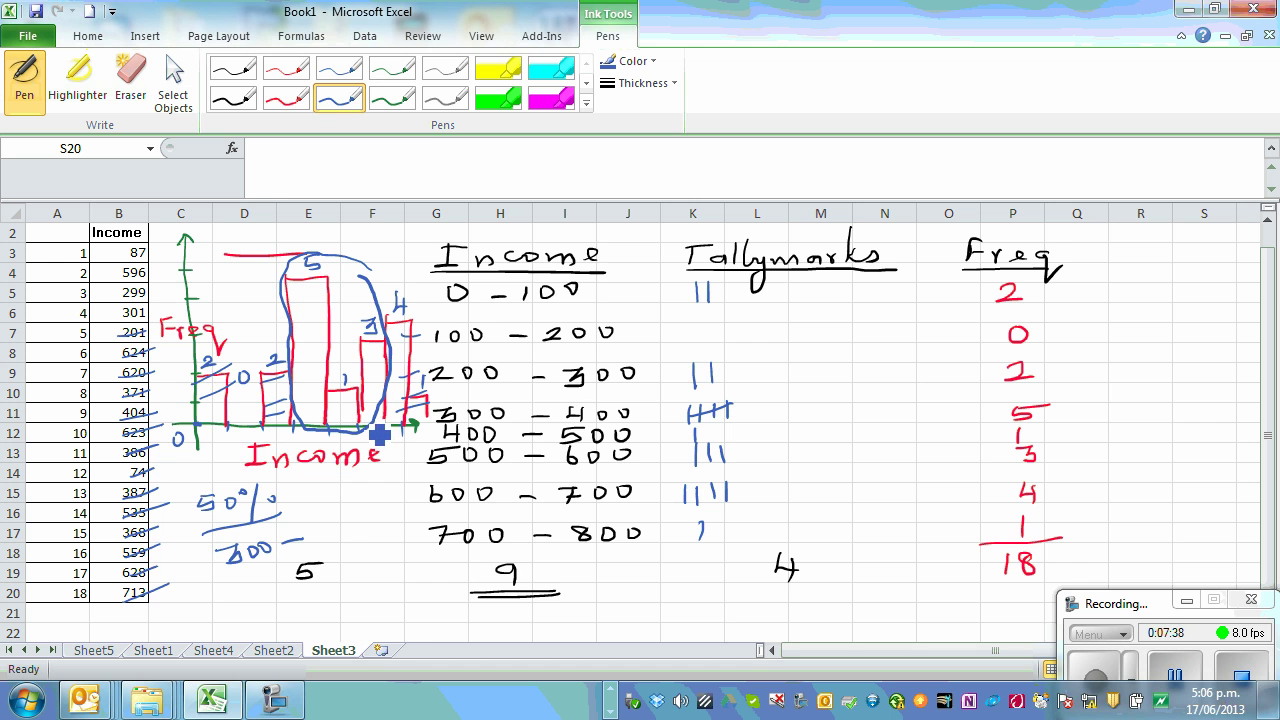
drag(330, 550, 371, 534)
mouse_move(203, 545)
mouse_down()
mouse_move(224, 596)
mouse_move(333, 570)
mouse_move(385, 555)
mouse_move(388, 513)
mouse_move(217, 531)
mouse_up()
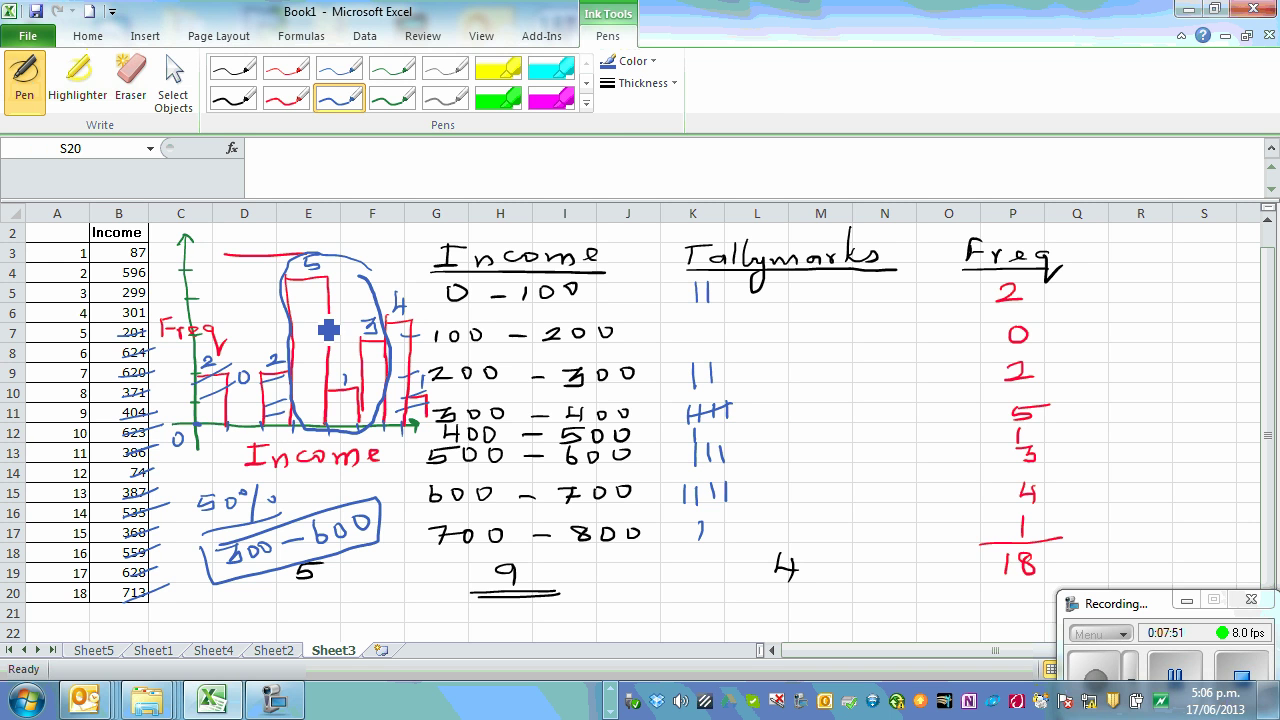
drag(313, 321, 325, 308)
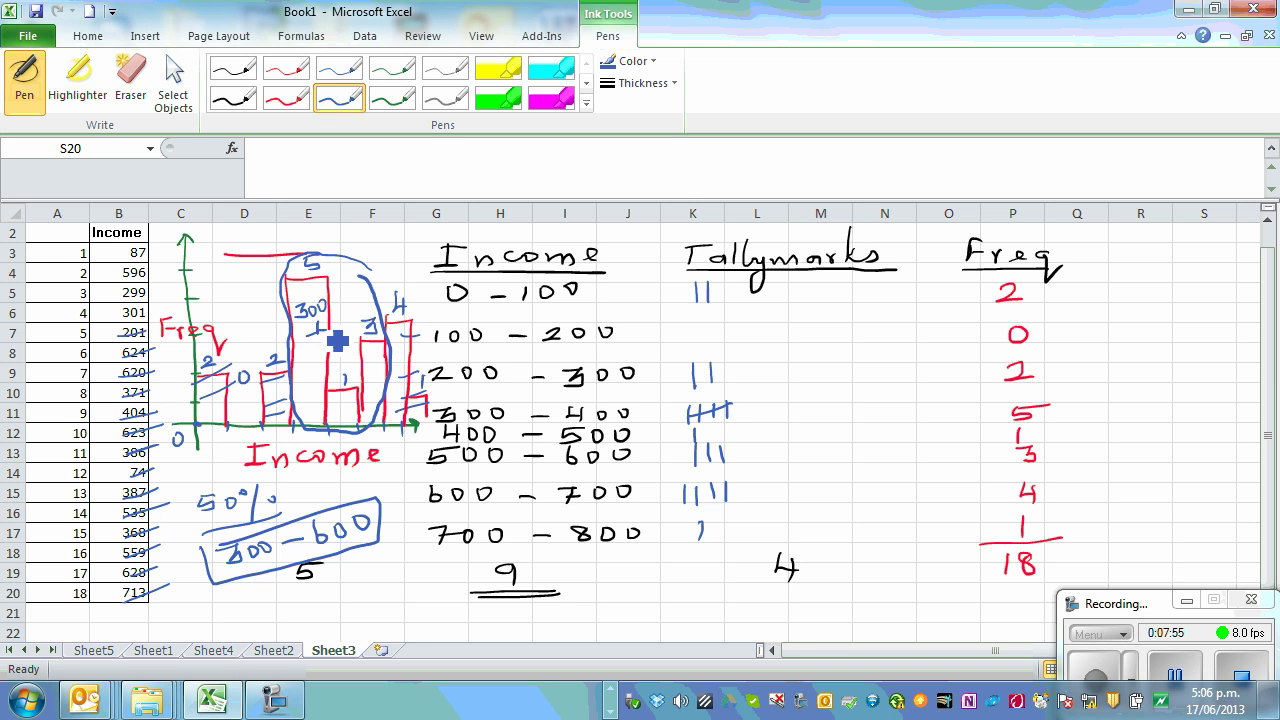